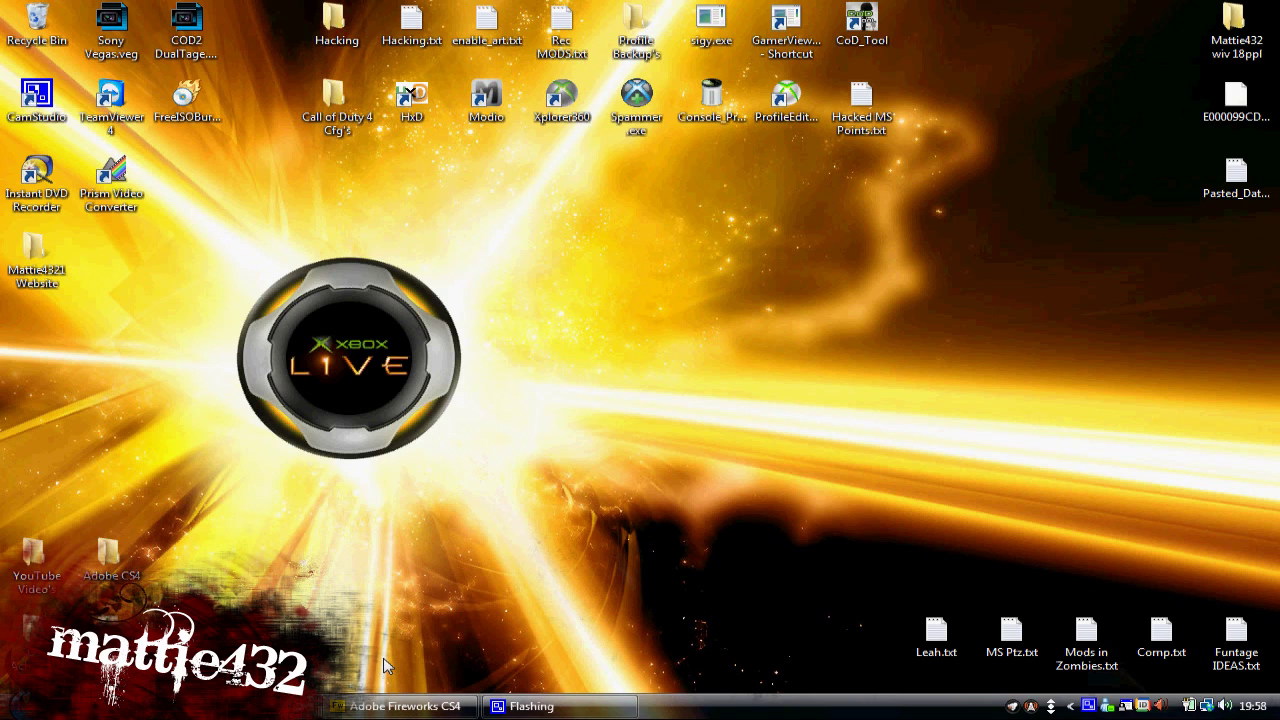
Step: Switch to Adobe Fireworks, open the recent file Basic Layout.jpg and display it at 50% zoom
{"action": "left_click", "coordinate": [390, 706]}
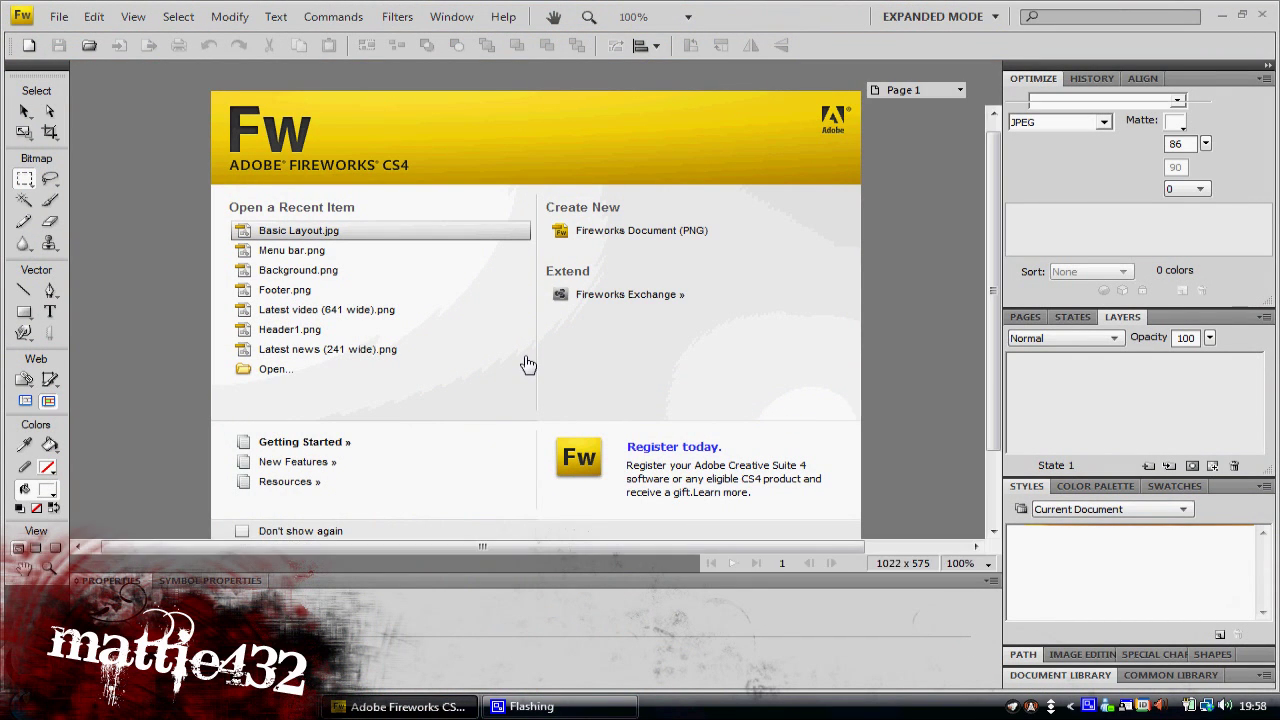
{"action": "scroll", "coordinate": [721, 287], "scroll_direction": "down", "scroll_amount": 3}
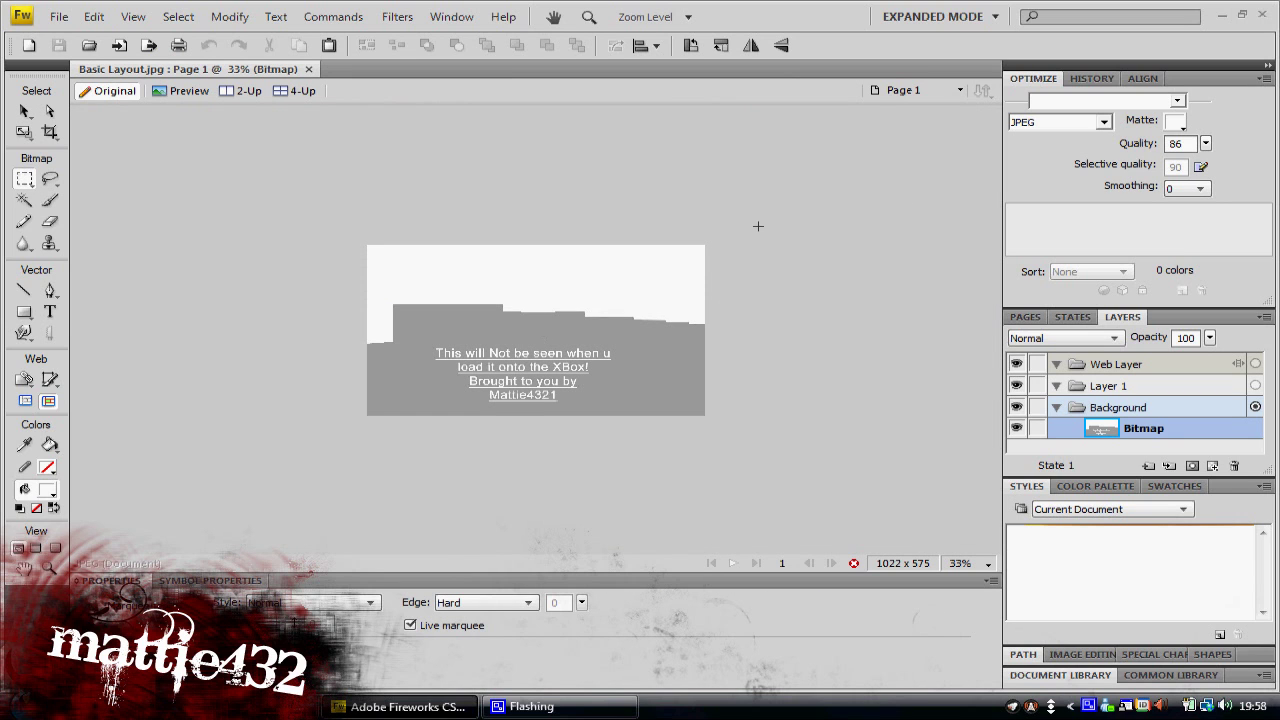
{"action": "key", "text": "ctrl+1"}
{"action": "key", "text": "ctrl+5"}
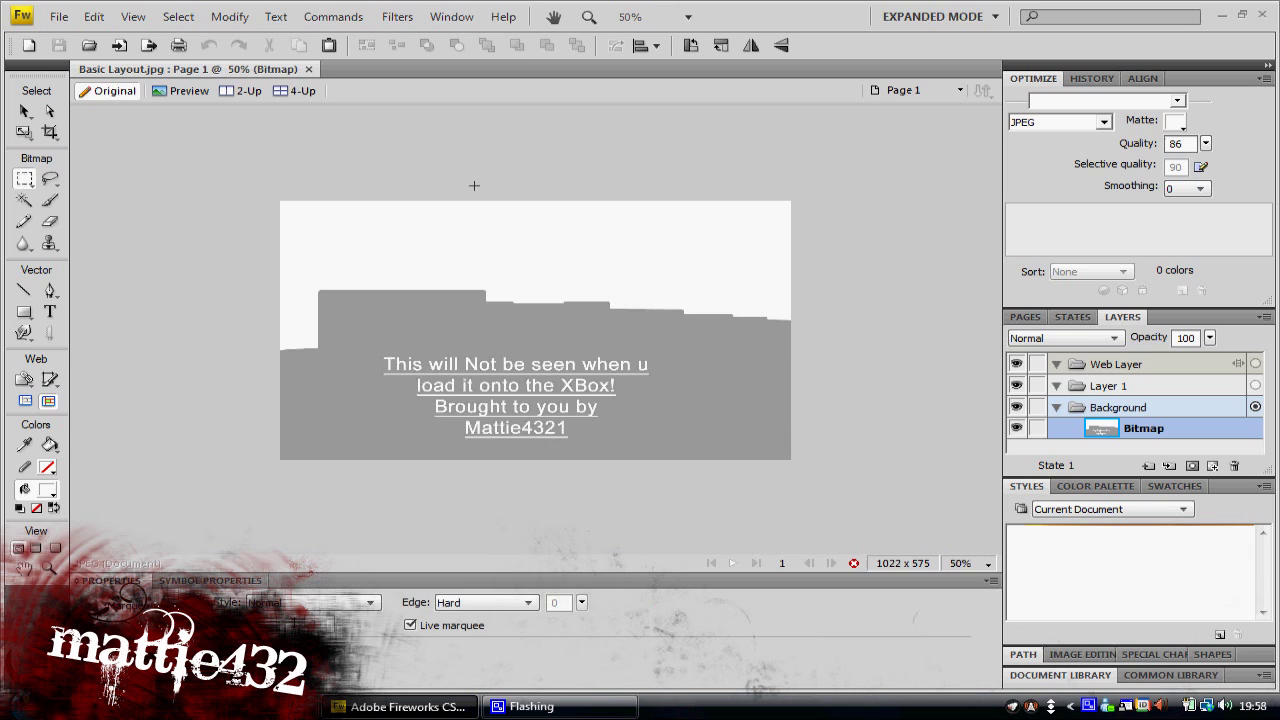
Step: Delete the white area above the grey silhouette using a Magic Wand selection, and clear the selection
{"action": "left_click", "coordinate": [24, 111]}
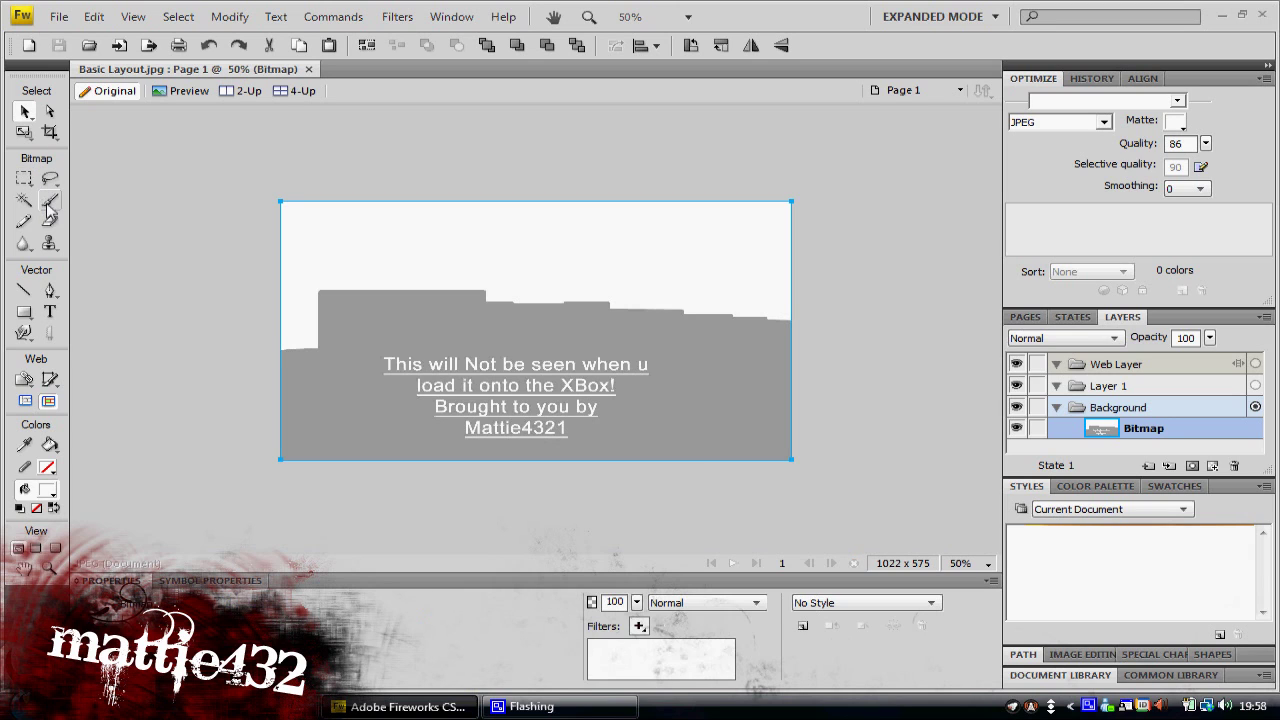
{"action": "left_click", "coordinate": [24, 200]}
{"action": "left_click", "coordinate": [338, 245]}
{"action": "key", "text": "Delete"}
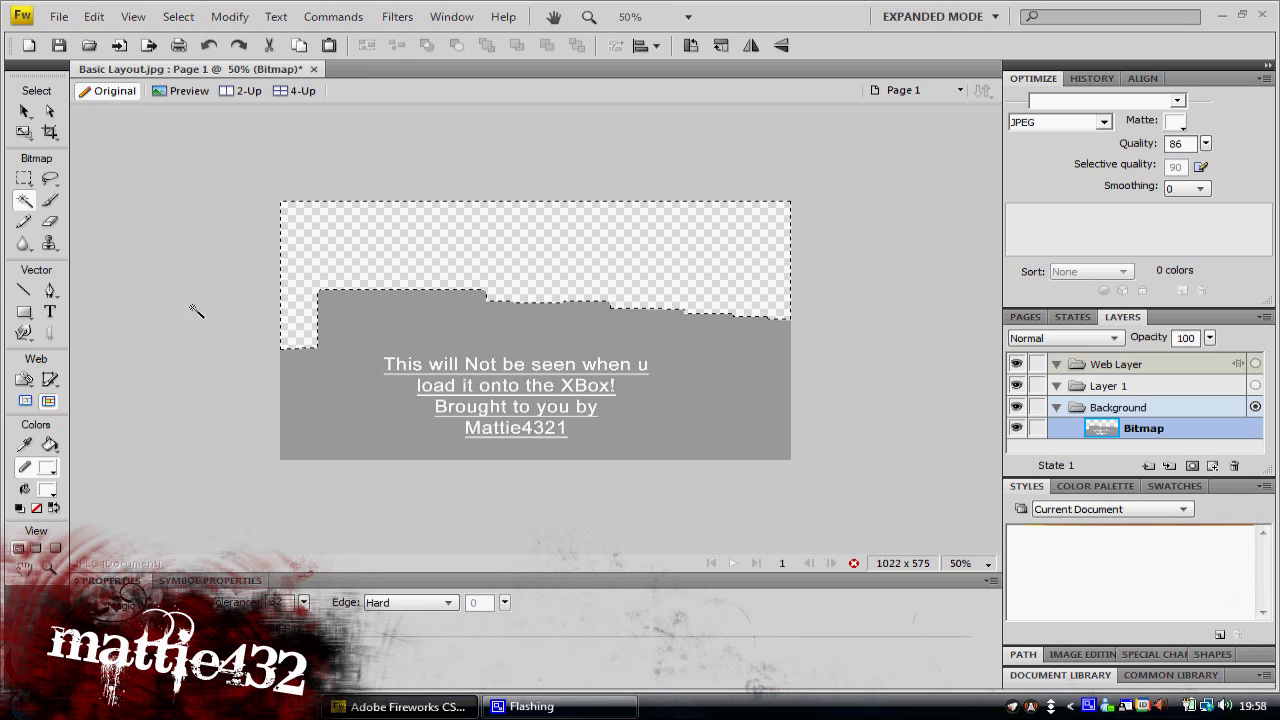
{"action": "left_click", "coordinate": [23, 109]}
{"action": "left_click", "coordinate": [173, 280]}
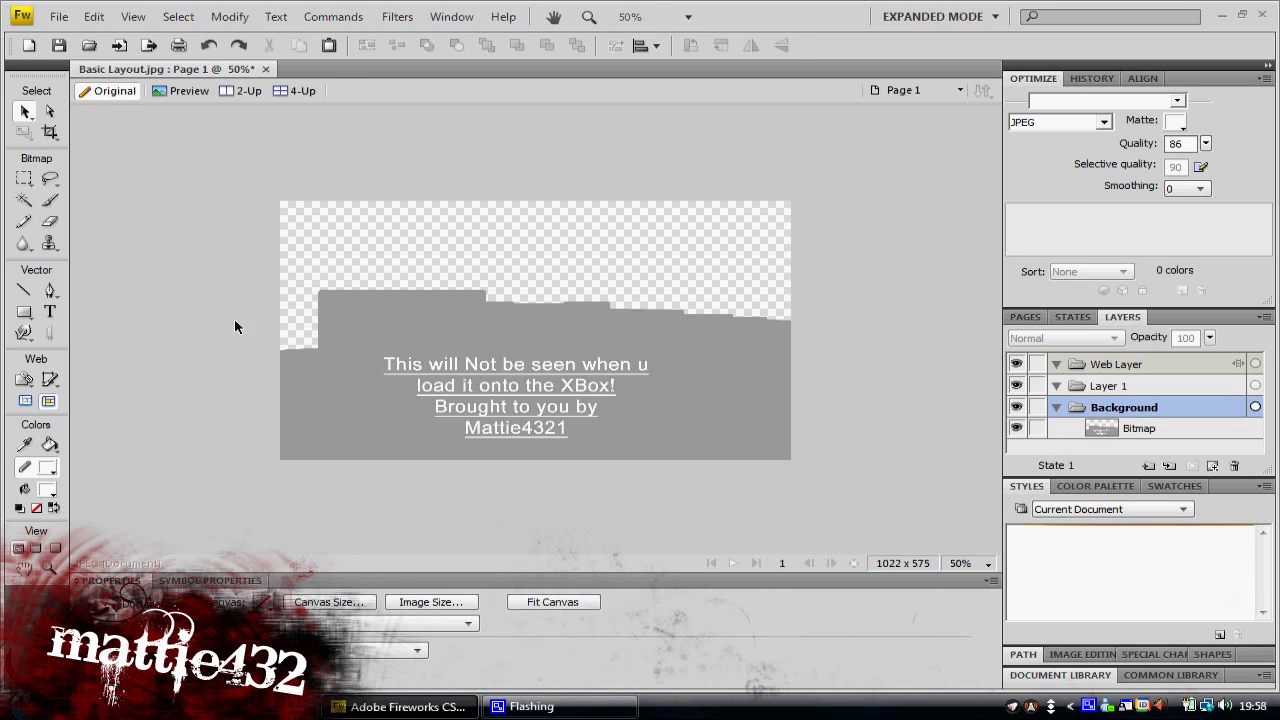
Step: Draw a white rectangle extending past all edges of the canvas and place it beneath the bitmap in the Background layer
{"action": "left_click", "coordinate": [24, 311]}
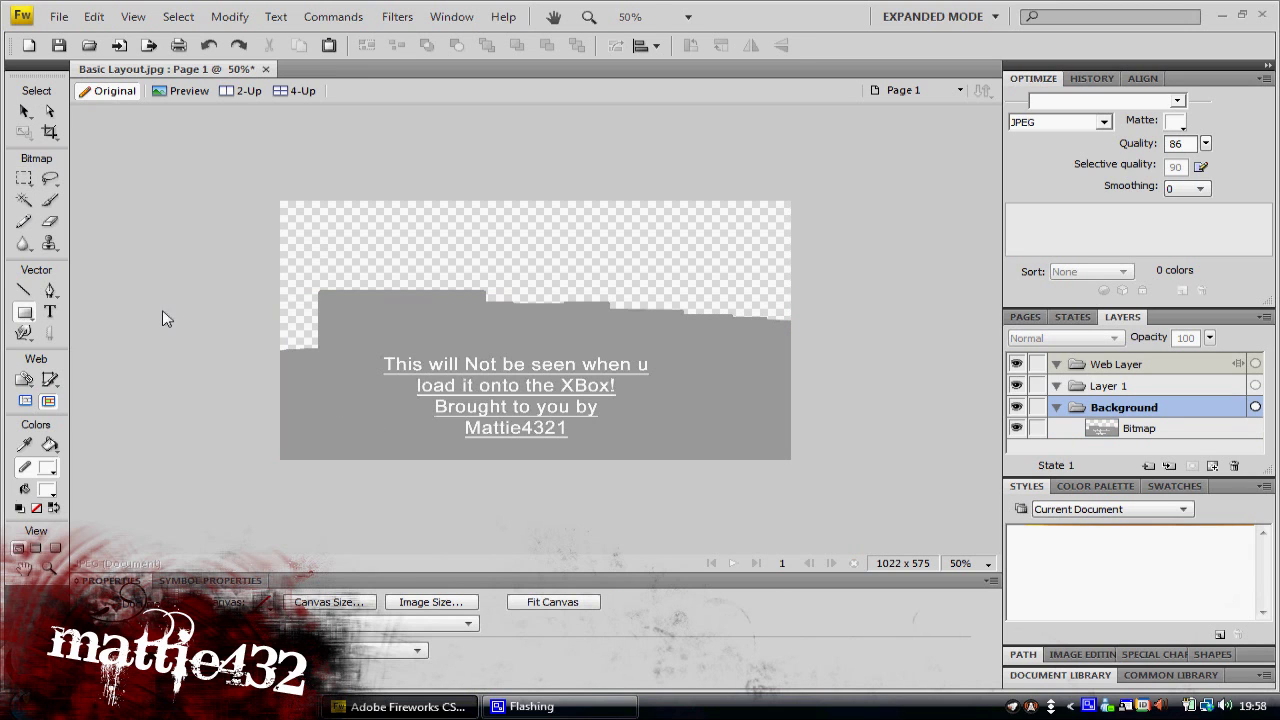
{"action": "mouse_move", "coordinate": [212, 149]}
{"action": "left_mouse_down"}
{"action": "mouse_move", "coordinate": [634, 413]}
{"action": "mouse_move", "coordinate": [864, 487]}
{"action": "left_mouse_up"}
{"action": "left_click_drag", "start_coordinate": [1093, 438], "coordinate": [1115, 398]}
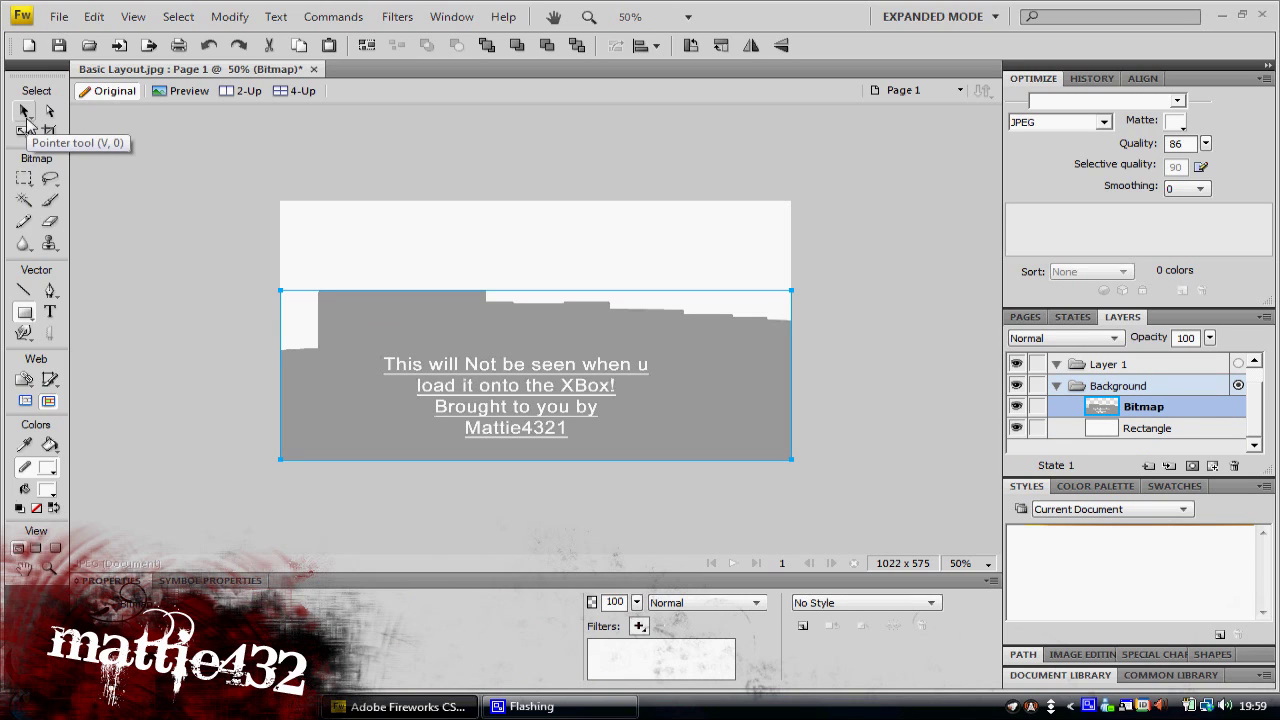
Step: Fill the background rectangle with a Satin gradient
{"action": "left_click", "coordinate": [20, 110]}
{"action": "left_click", "coordinate": [597, 240]}
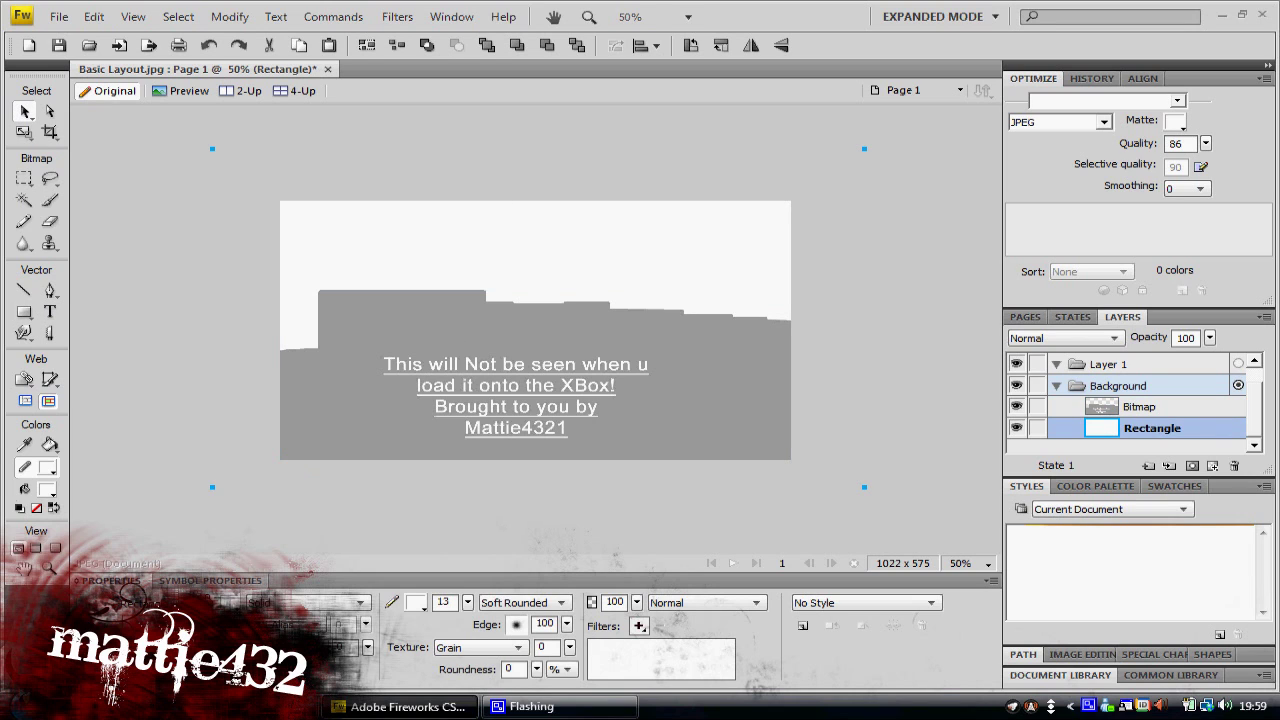
{"action": "left_click", "coordinate": [322, 612]}
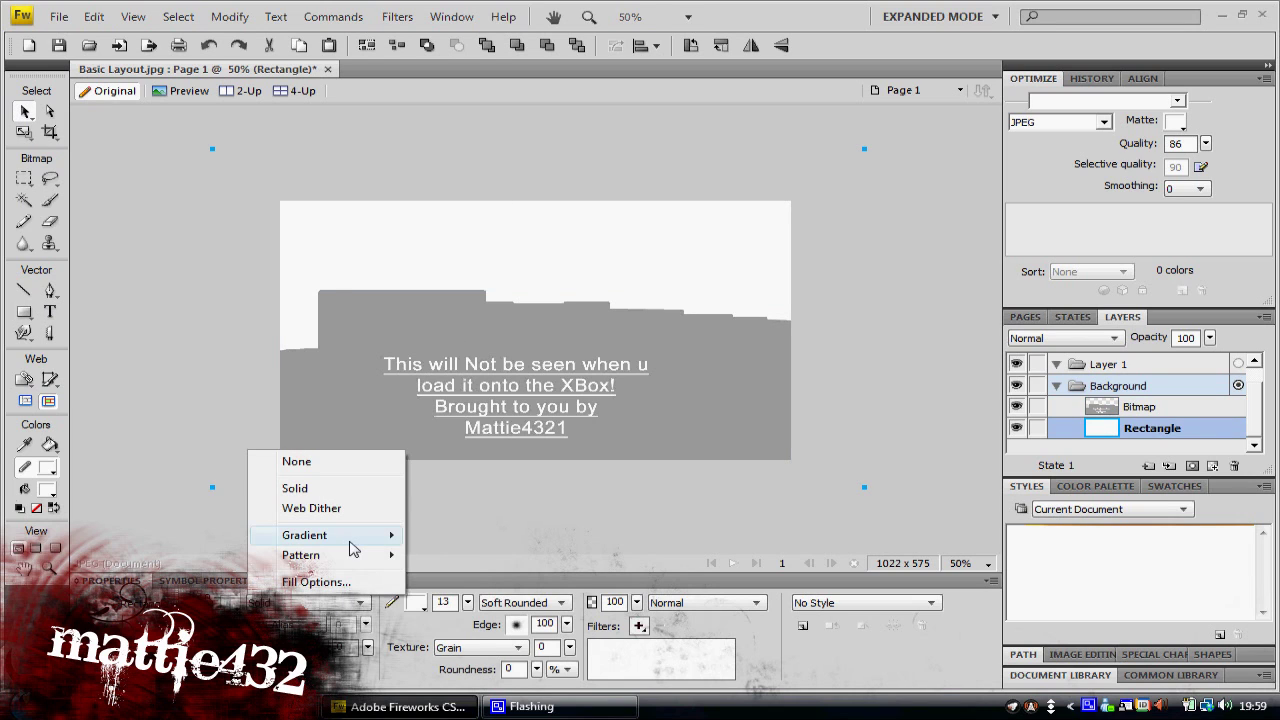
{"action": "mouse_move", "coordinate": [350, 548]}
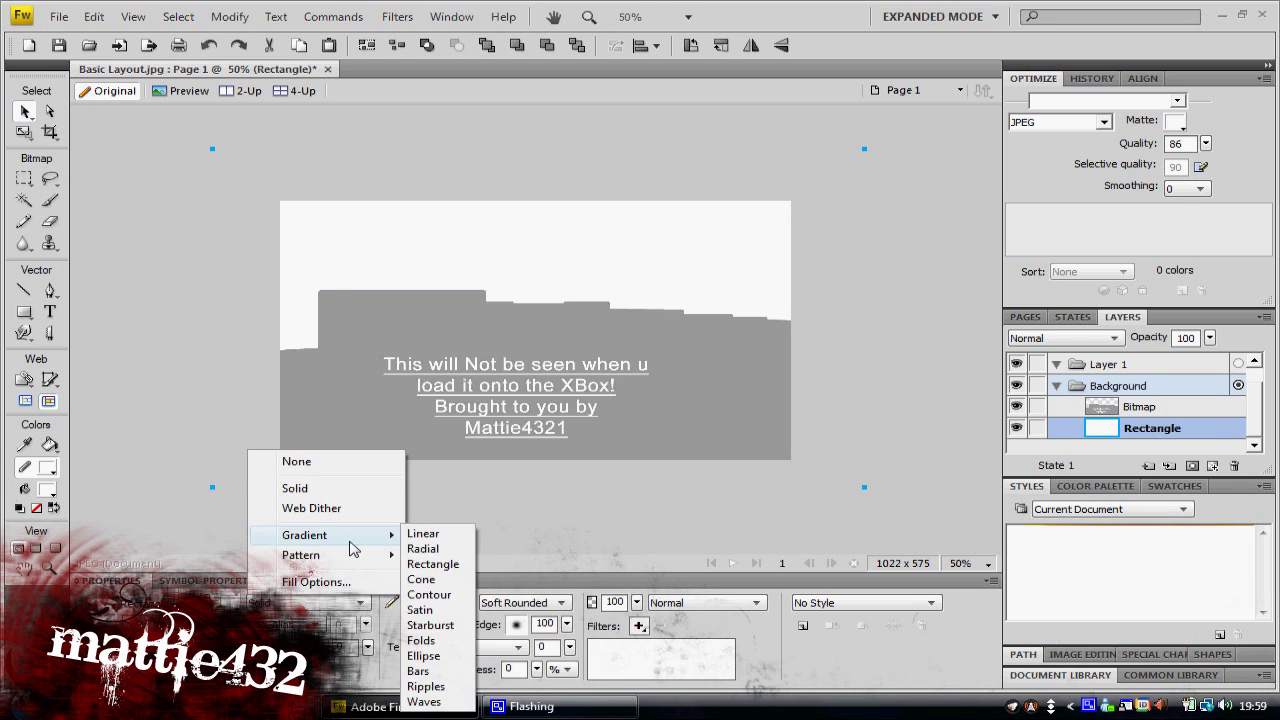
{"action": "left_click", "coordinate": [452, 626]}
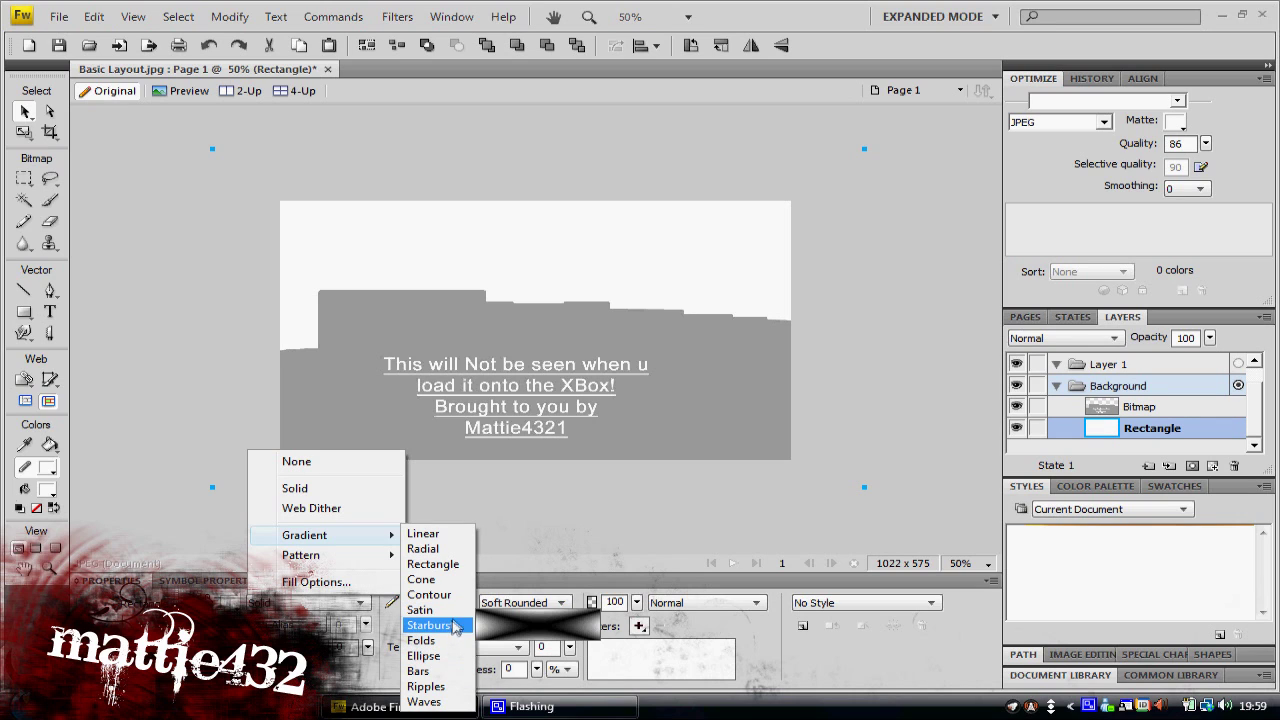
{"action": "left_click", "coordinate": [455, 626]}
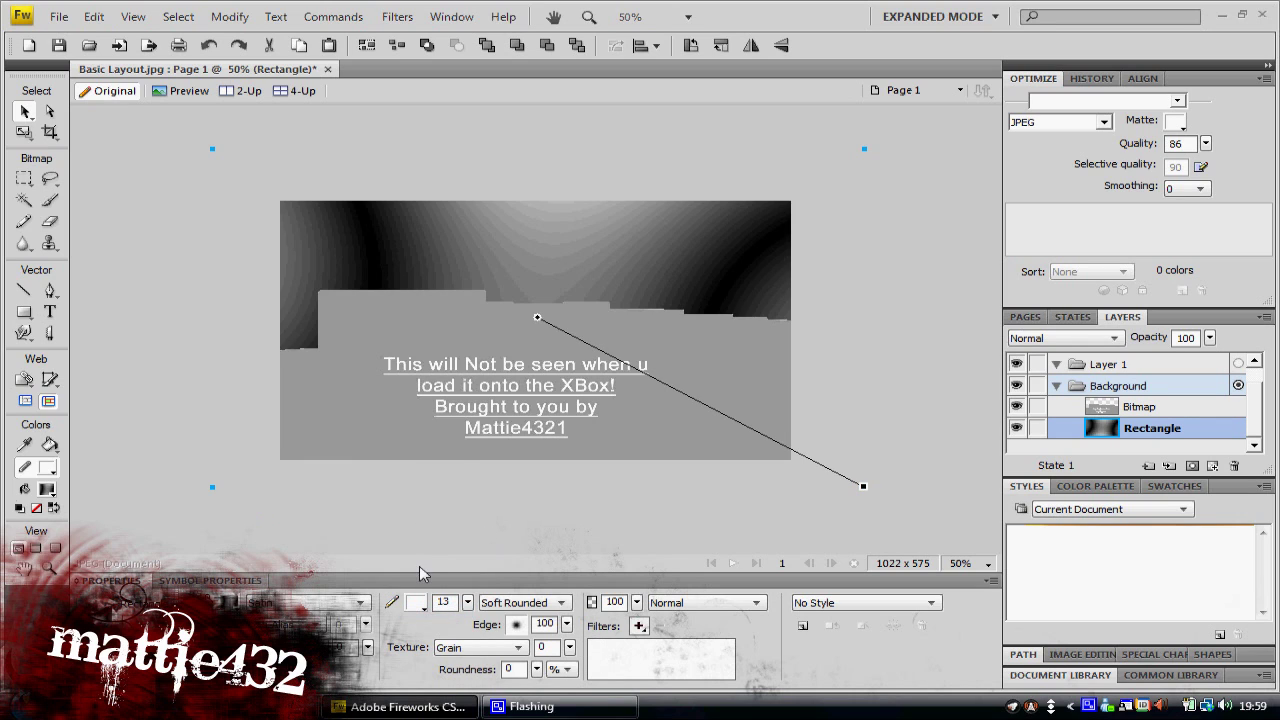
Step: Recolor the gradient's black stop to dark red and move it slightly inward from the start
{"action": "left_click", "coordinate": [304, 604]}
{"action": "left_click", "coordinate": [231, 601]}
{"action": "left_click", "coordinate": [231, 601]}
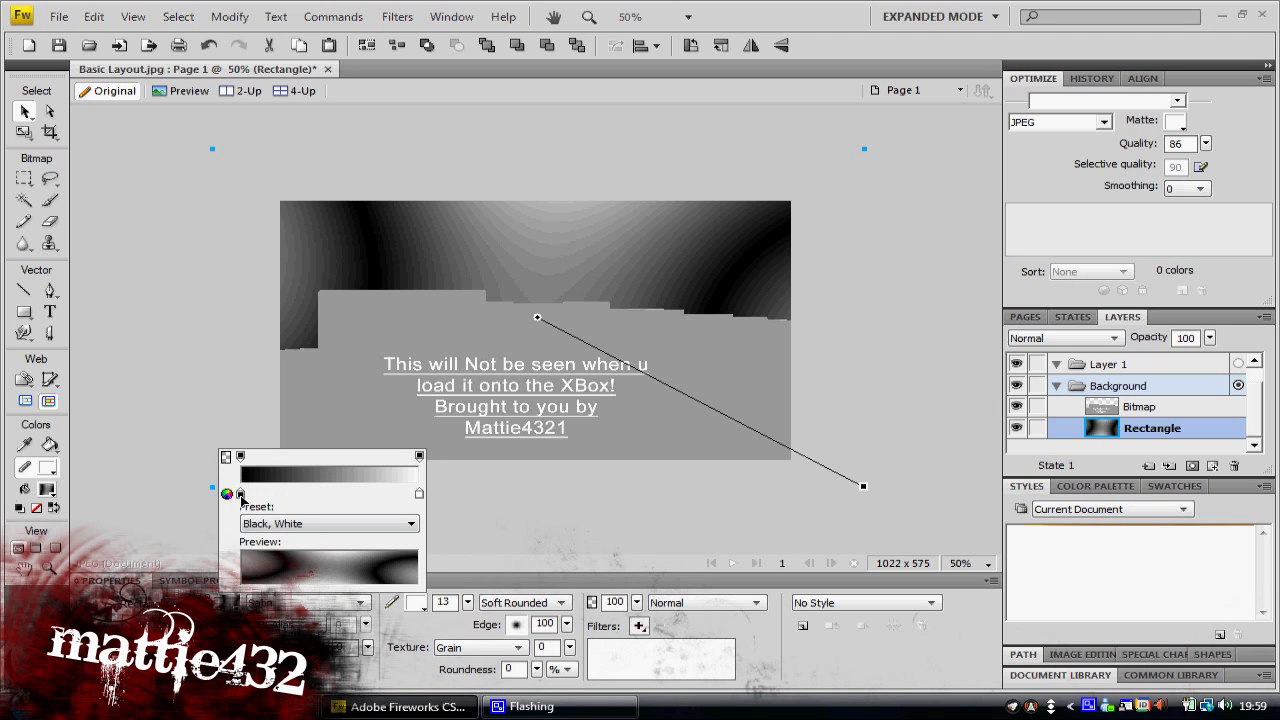
{"action": "left_click", "coordinate": [240, 494]}
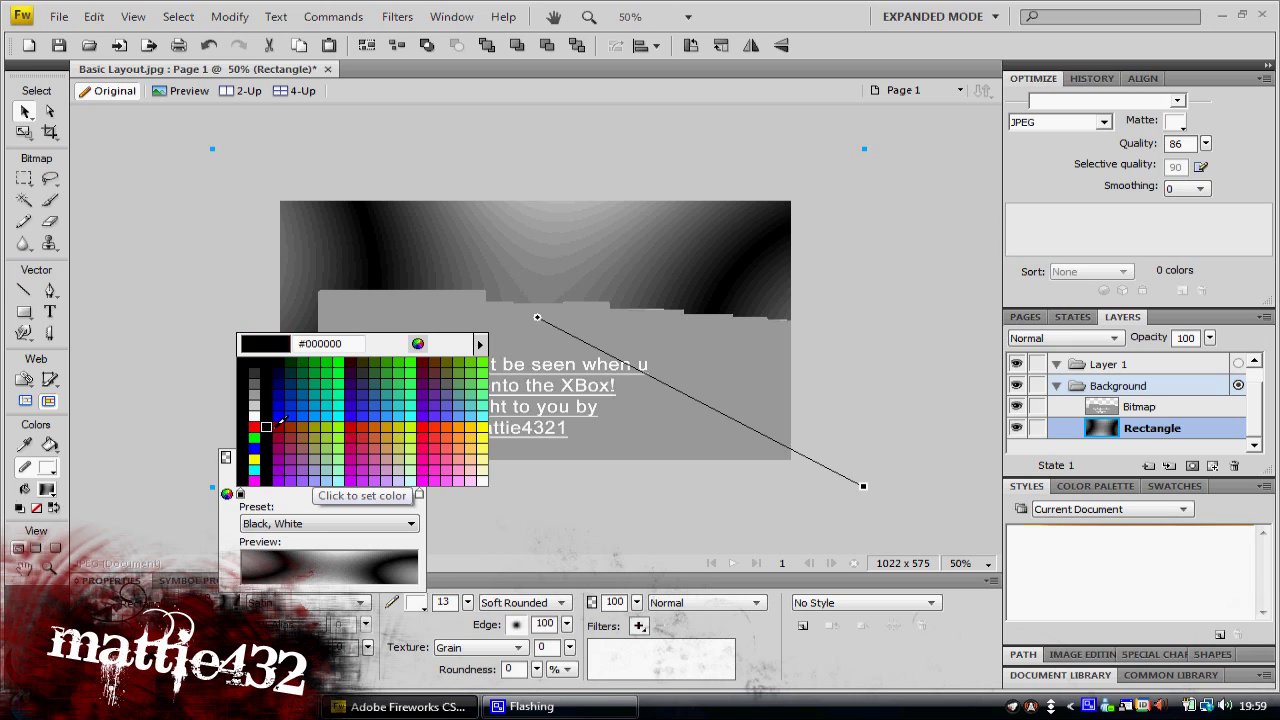
{"action": "left_click", "coordinate": [280, 418]}
{"action": "left_click_drag", "start_coordinate": [243, 493], "coordinate": [273, 493]}
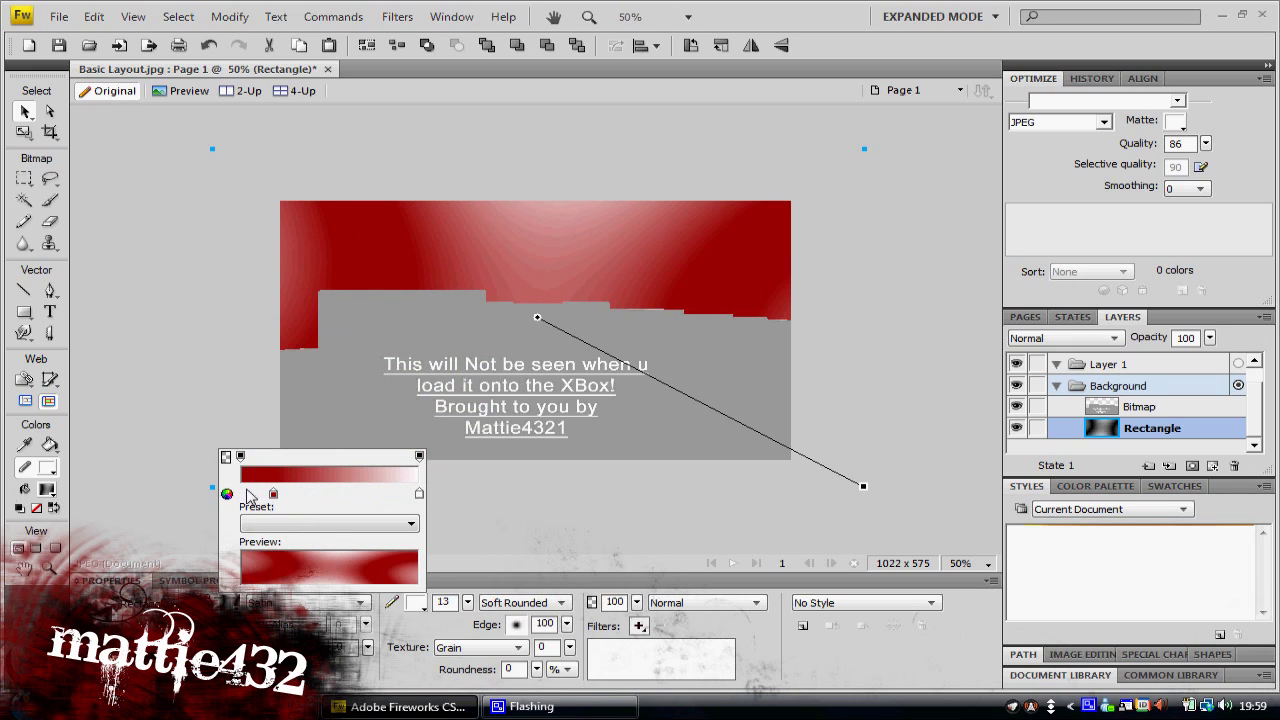
Step: Add a black stop at the start of the gradient and shift the black and dark red stops inward
{"action": "left_click", "coordinate": [245, 494]}
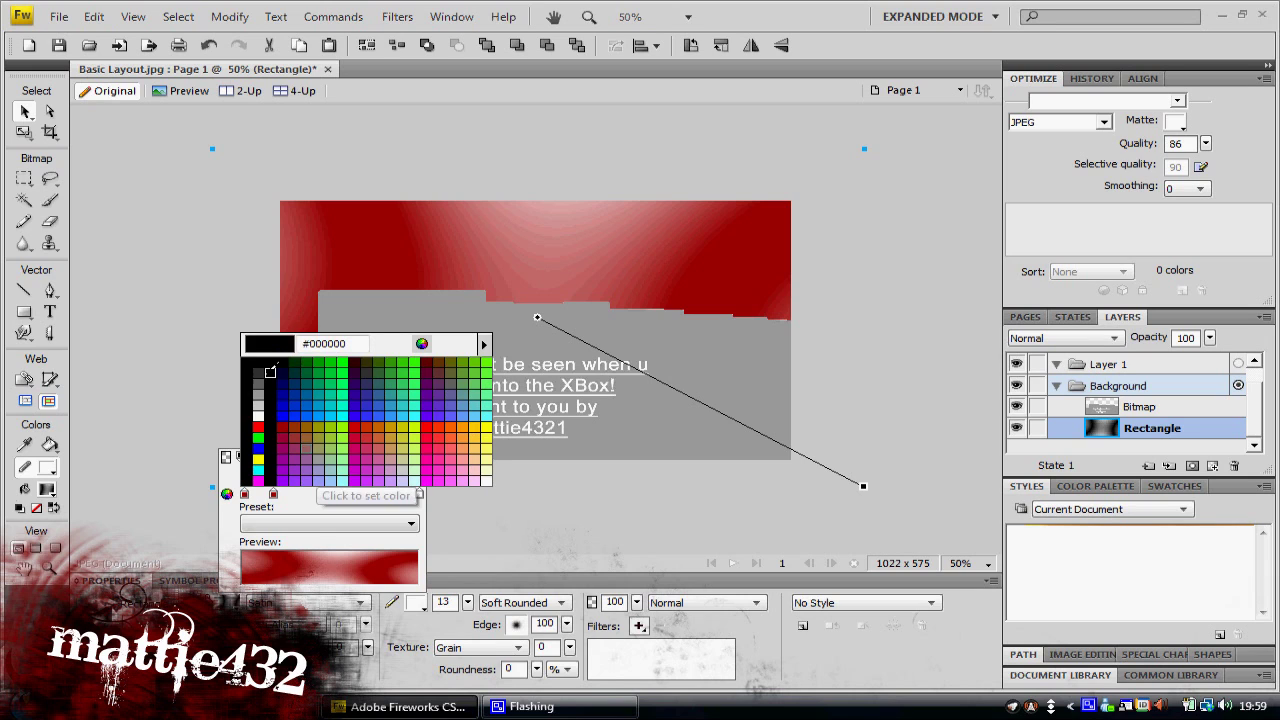
{"action": "left_click", "coordinate": [307, 470]}
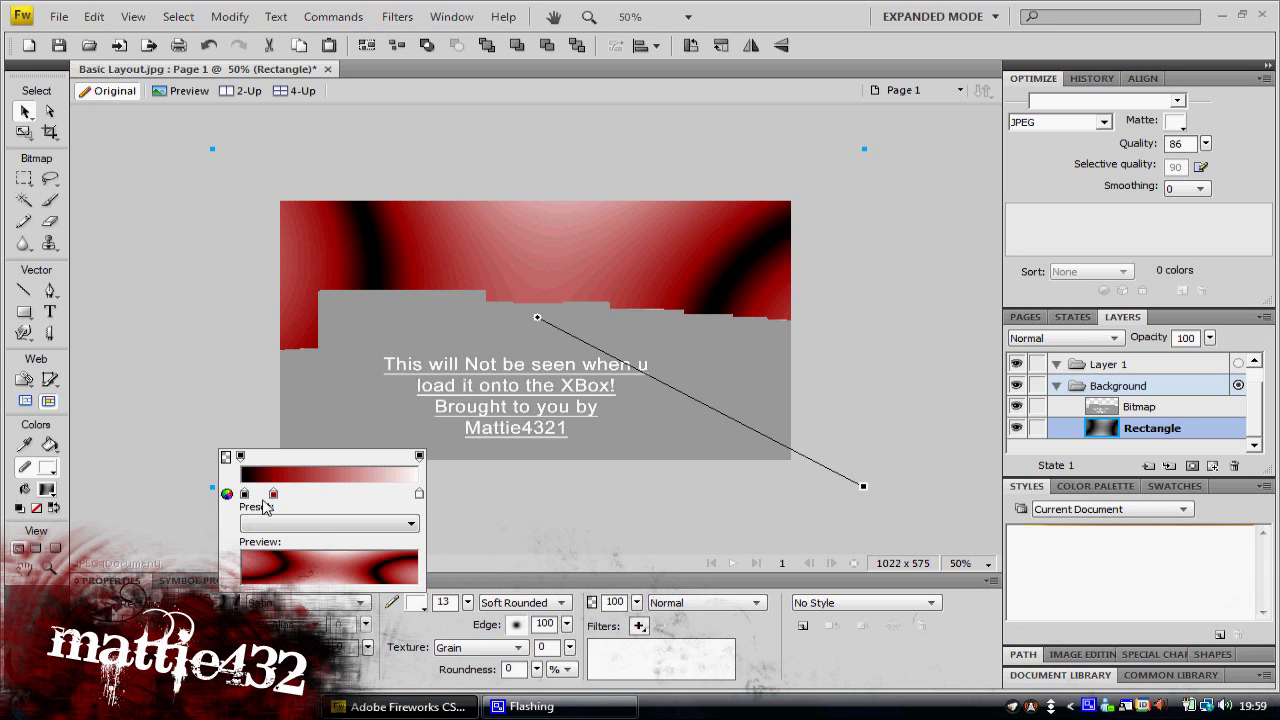
{"action": "mouse_move", "coordinate": [274, 494]}
{"action": "left_mouse_down"}
{"action": "mouse_move", "coordinate": [305, 494]}
{"action": "mouse_move", "coordinate": [277, 496]}
{"action": "left_mouse_up"}
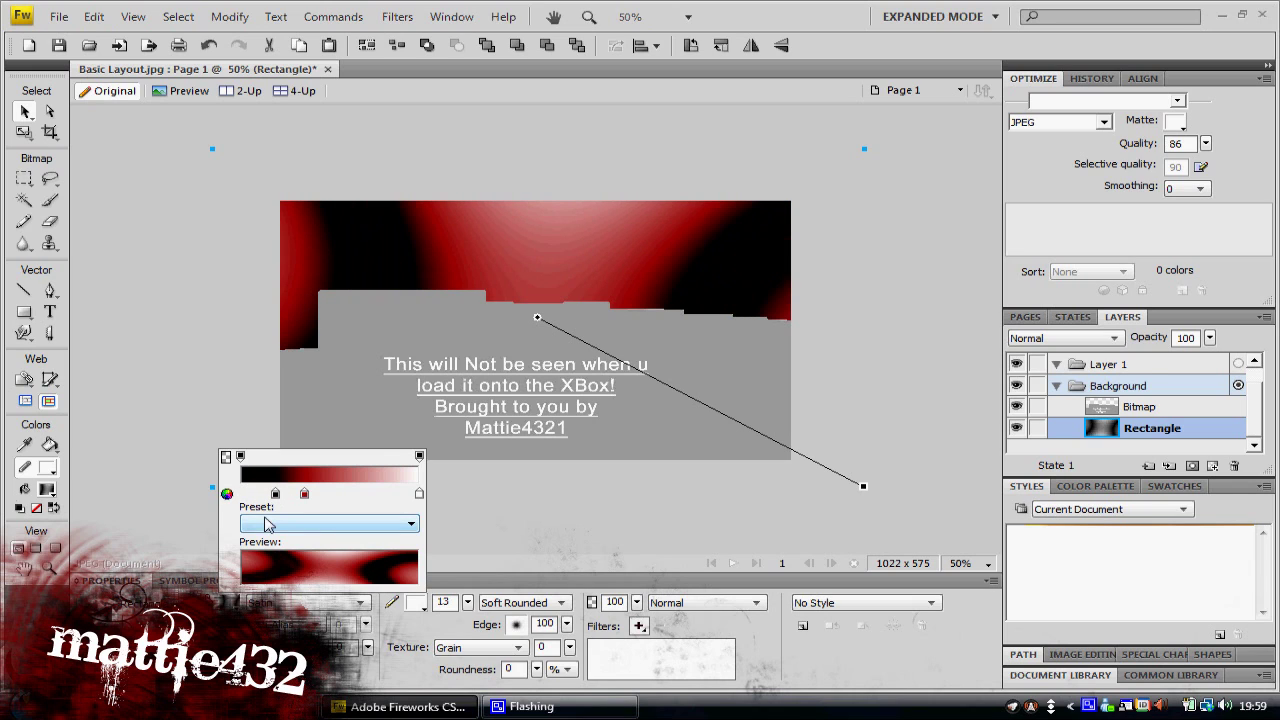
{"action": "left_click", "coordinate": [538, 320]}
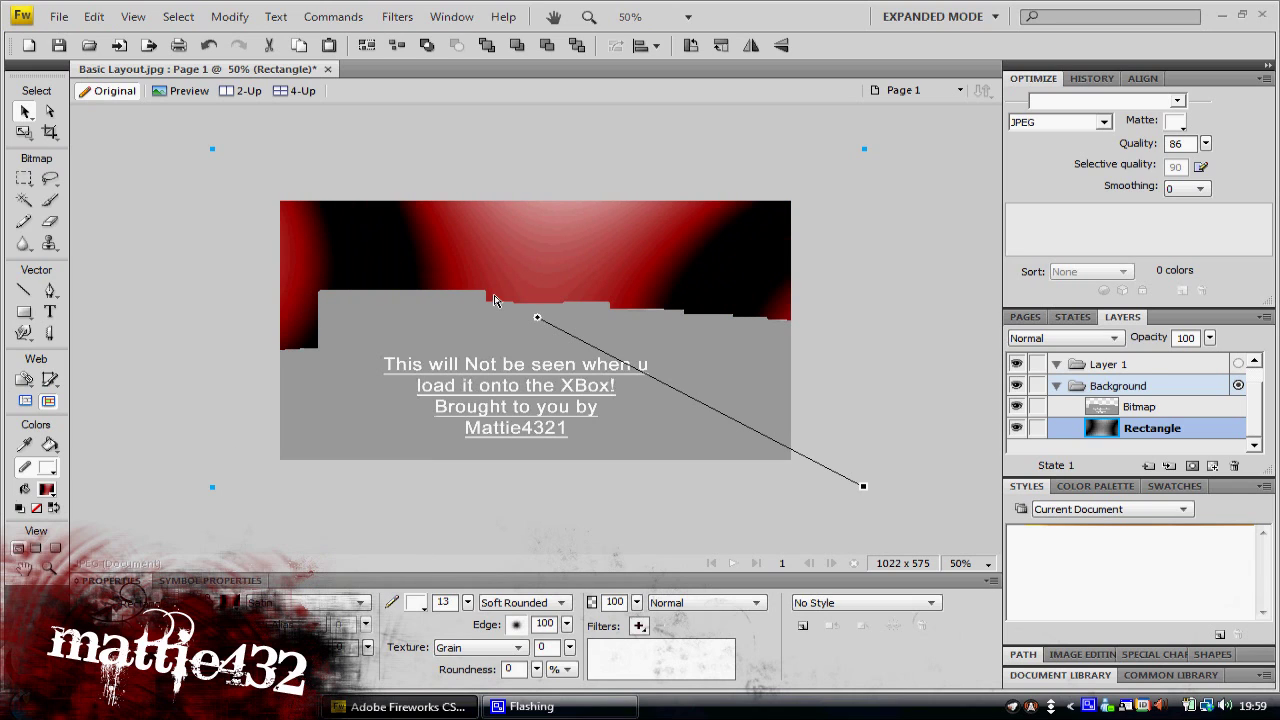
Step: Try different positions, angles and lengths for the Satin gradient by moving its center and end handles
{"action": "left_click_drag", "start_coordinate": [537, 317], "coordinate": [471, 279]}
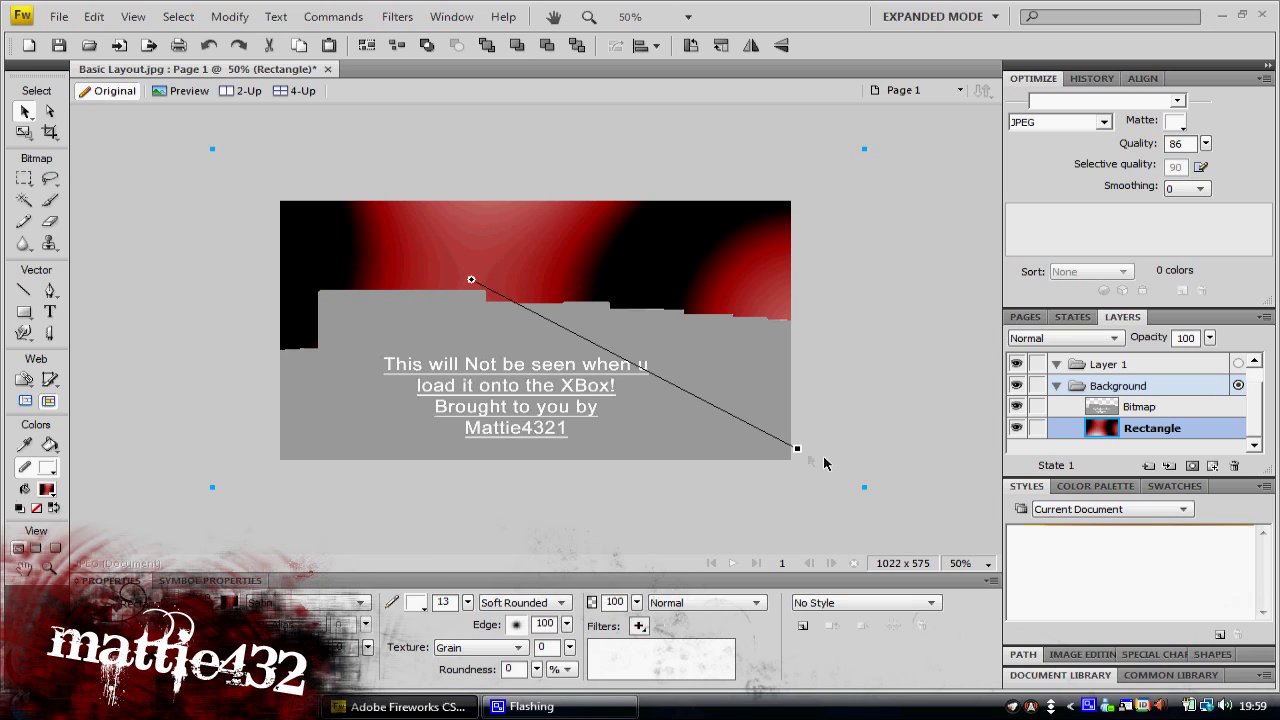
{"action": "left_click_drag", "start_coordinate": [797, 448], "coordinate": [620, 485]}
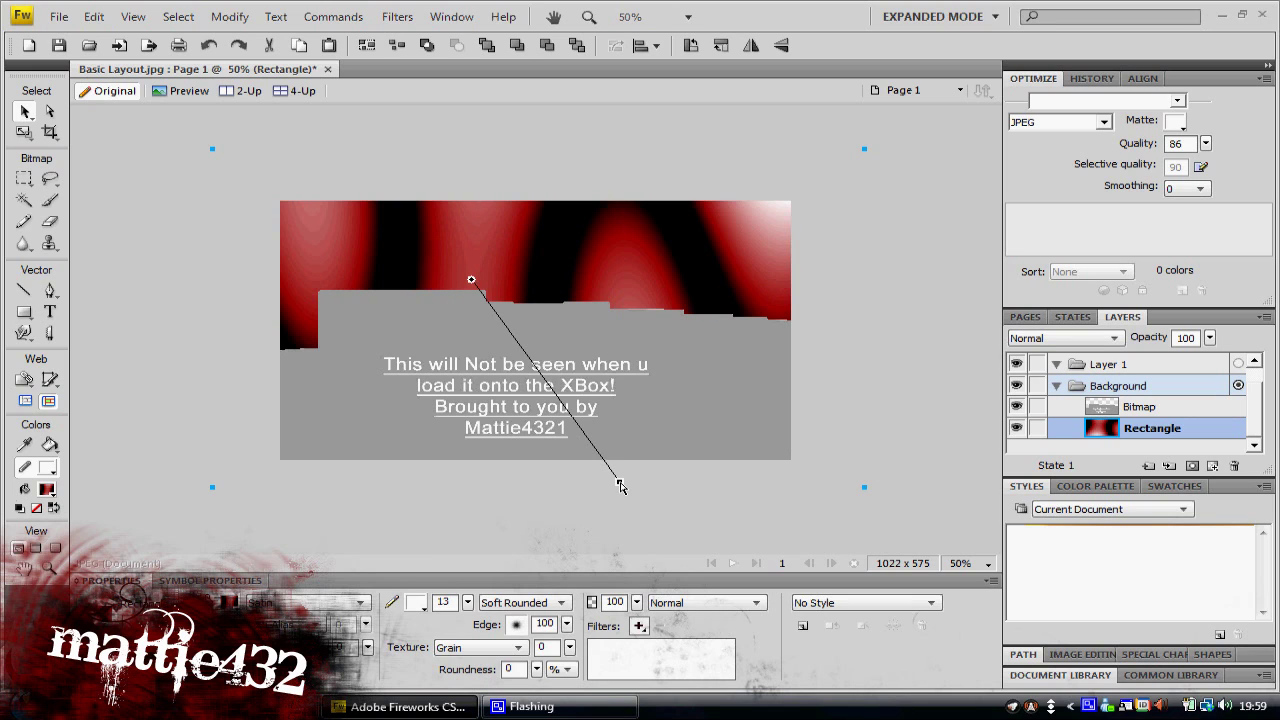
{"action": "left_click_drag", "start_coordinate": [537, 486], "coordinate": [447, 460]}
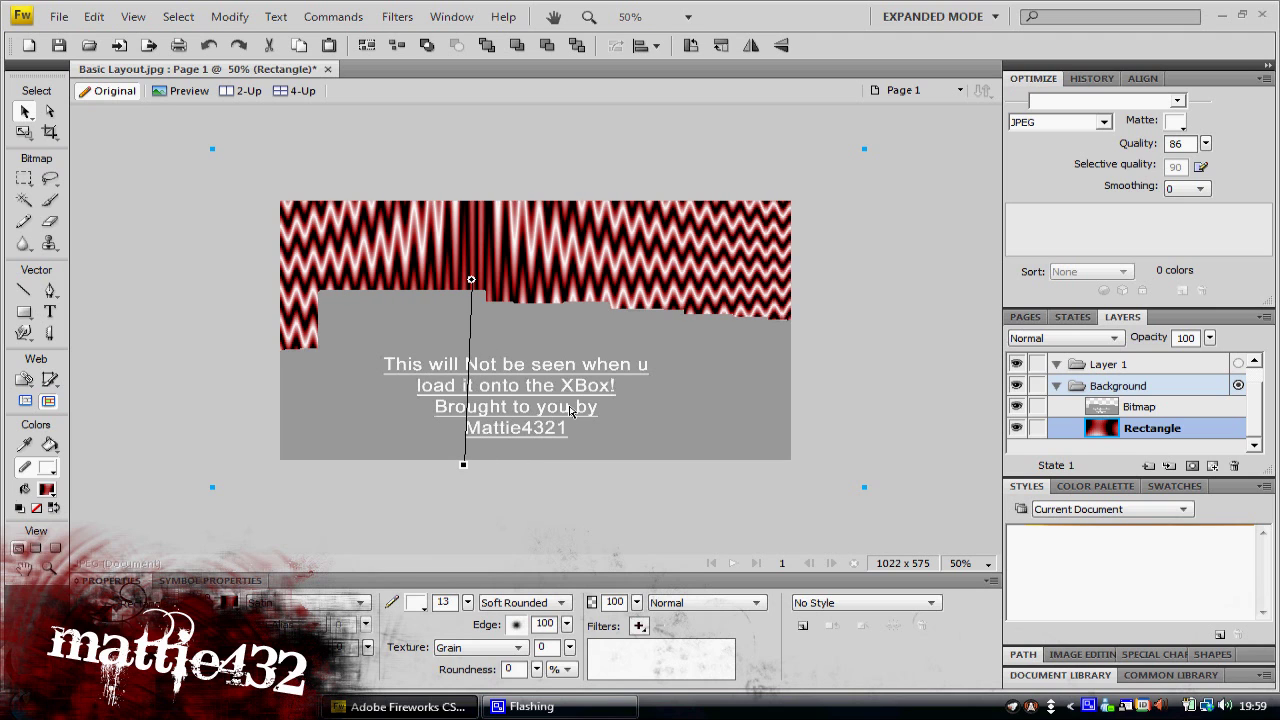
Step: Change the rectangle's gradient to Starburst and reshape it with its handles into a diagonal sweep with a white streak
{"action": "left_click", "coordinate": [360, 602]}
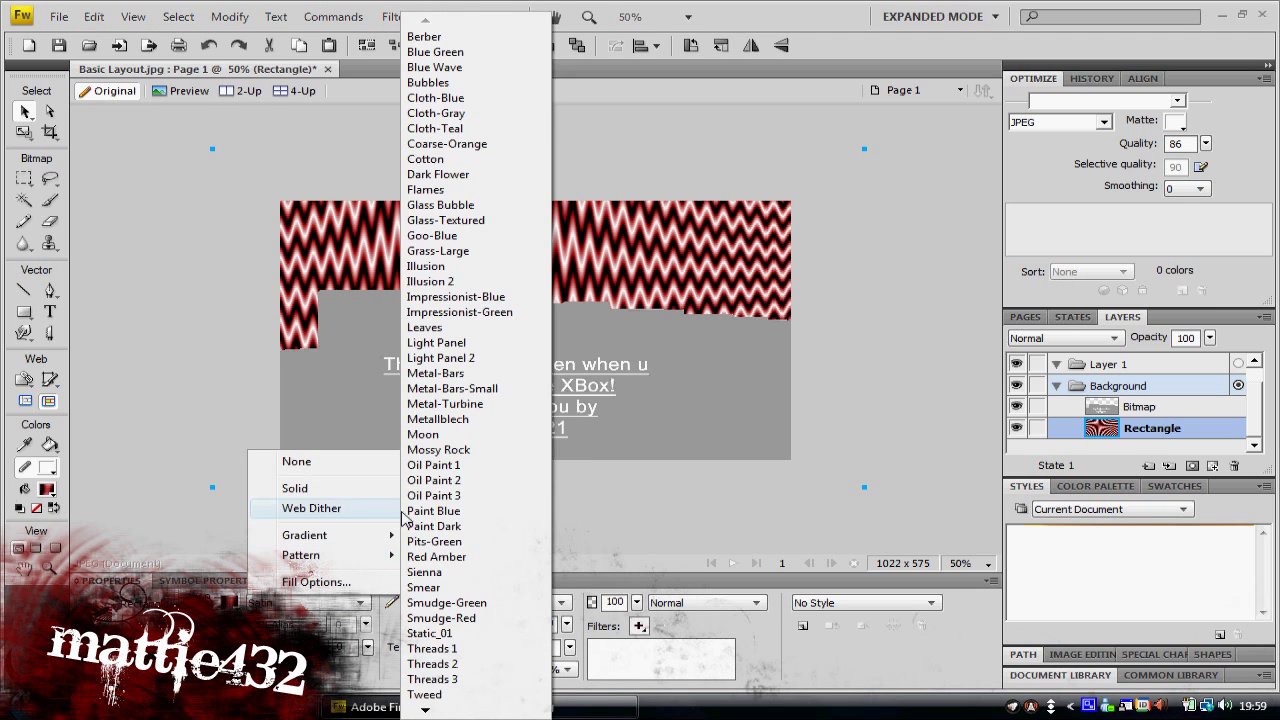
{"action": "mouse_move", "coordinate": [386, 535]}
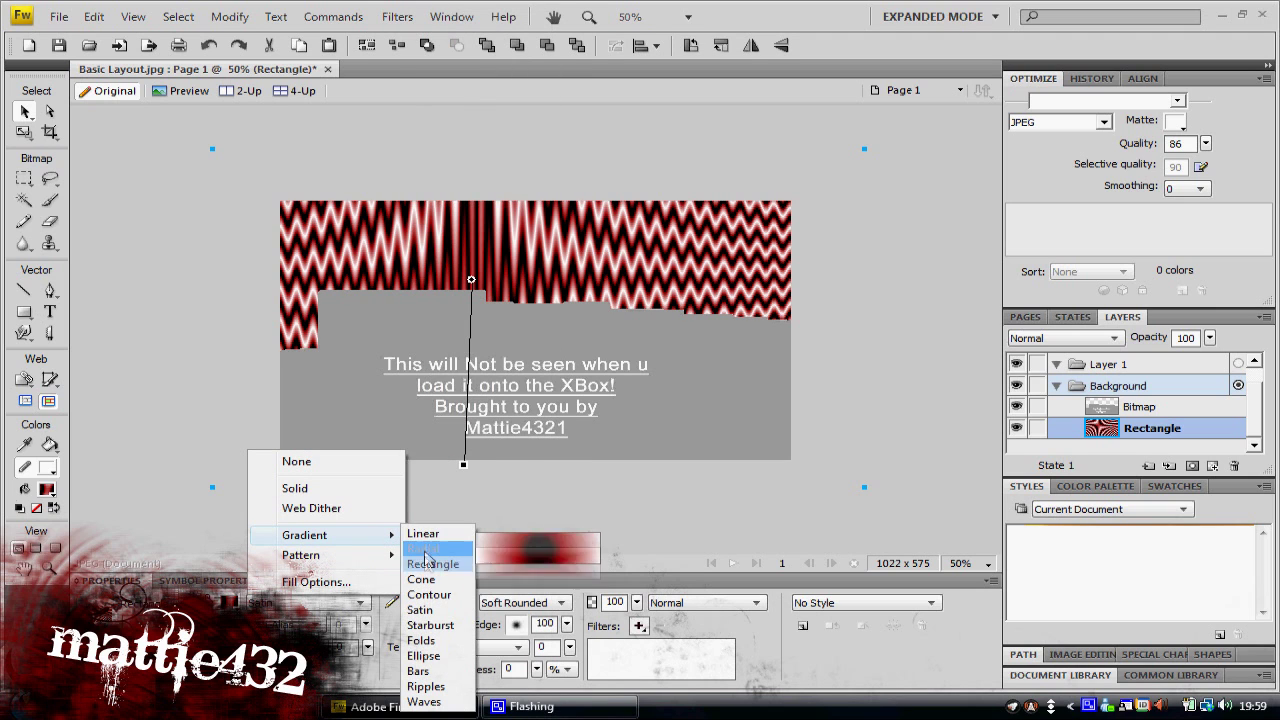
{"action": "left_click", "coordinate": [429, 625]}
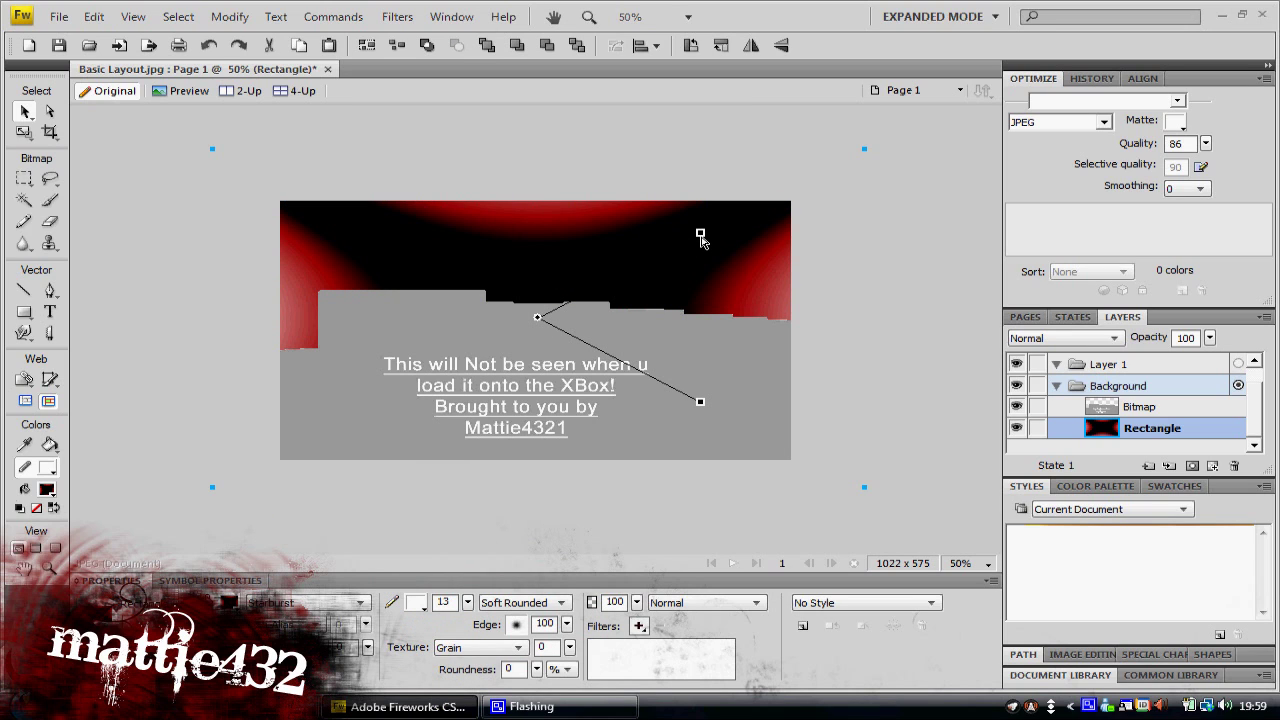
{"action": "left_click_drag", "start_coordinate": [668, 265], "coordinate": [664, 264]}
{"action": "left_click_drag", "start_coordinate": [705, 301], "coordinate": [737, 296]}
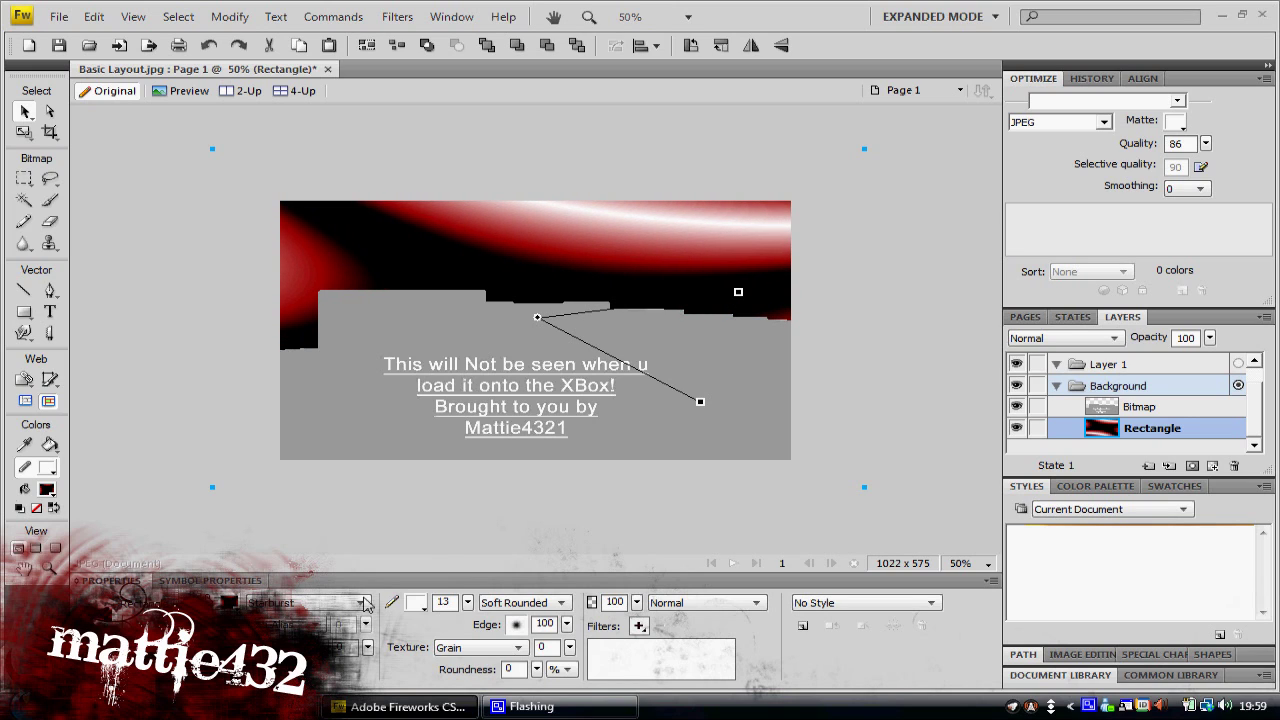
Step: Move the gradient's black stop back to the start and its dark red stop to about the middle
{"action": "left_click", "coordinate": [230, 602]}
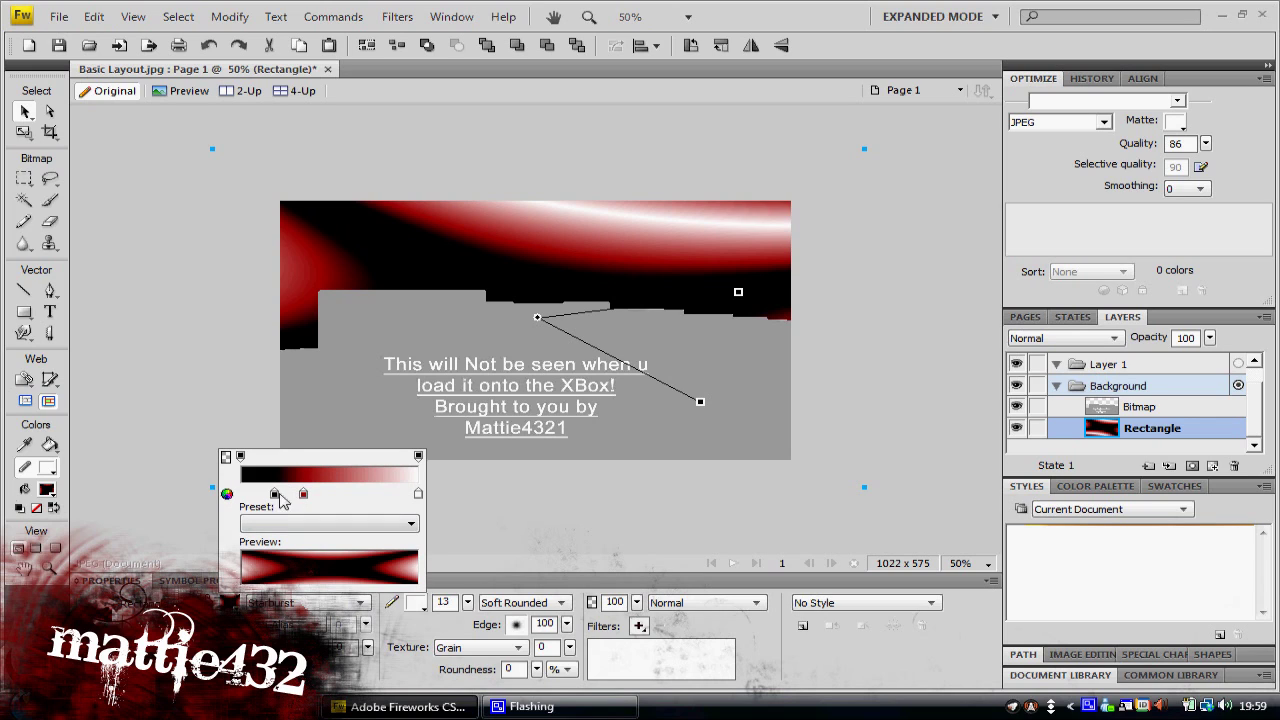
{"action": "left_click_drag", "start_coordinate": [258, 493], "coordinate": [242, 494]}
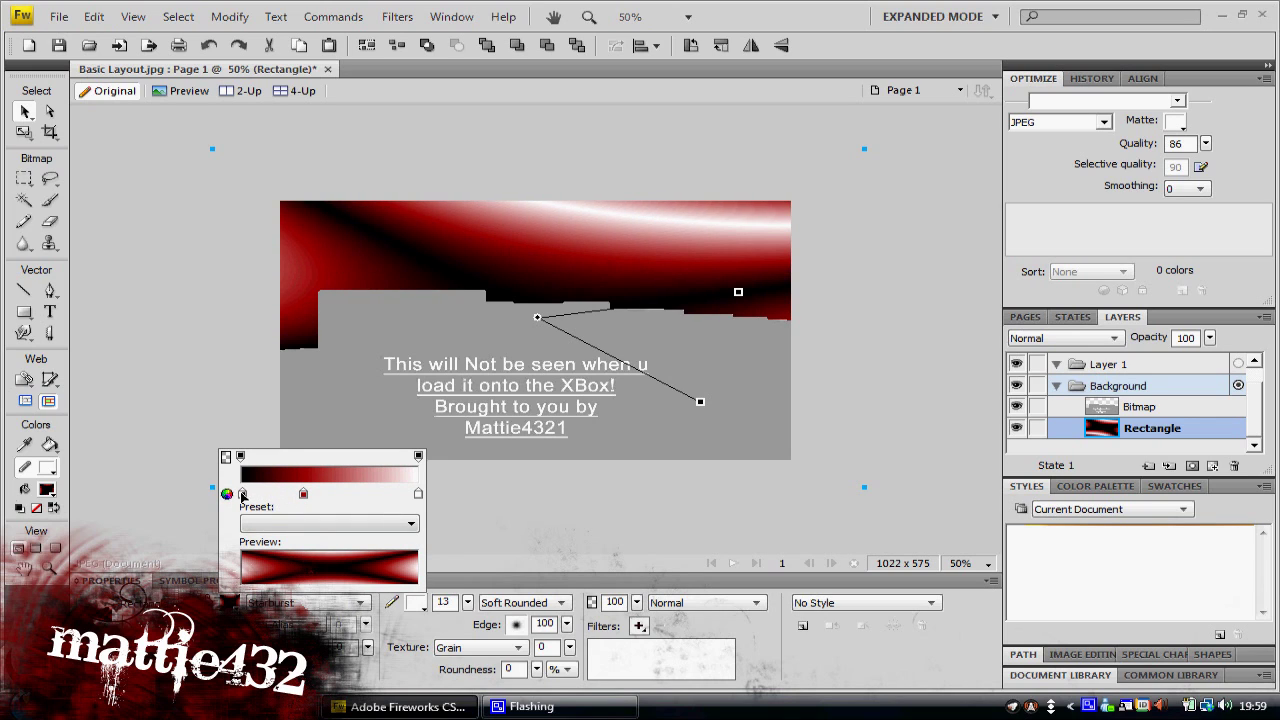
{"action": "left_click_drag", "start_coordinate": [303, 494], "coordinate": [353, 494]}
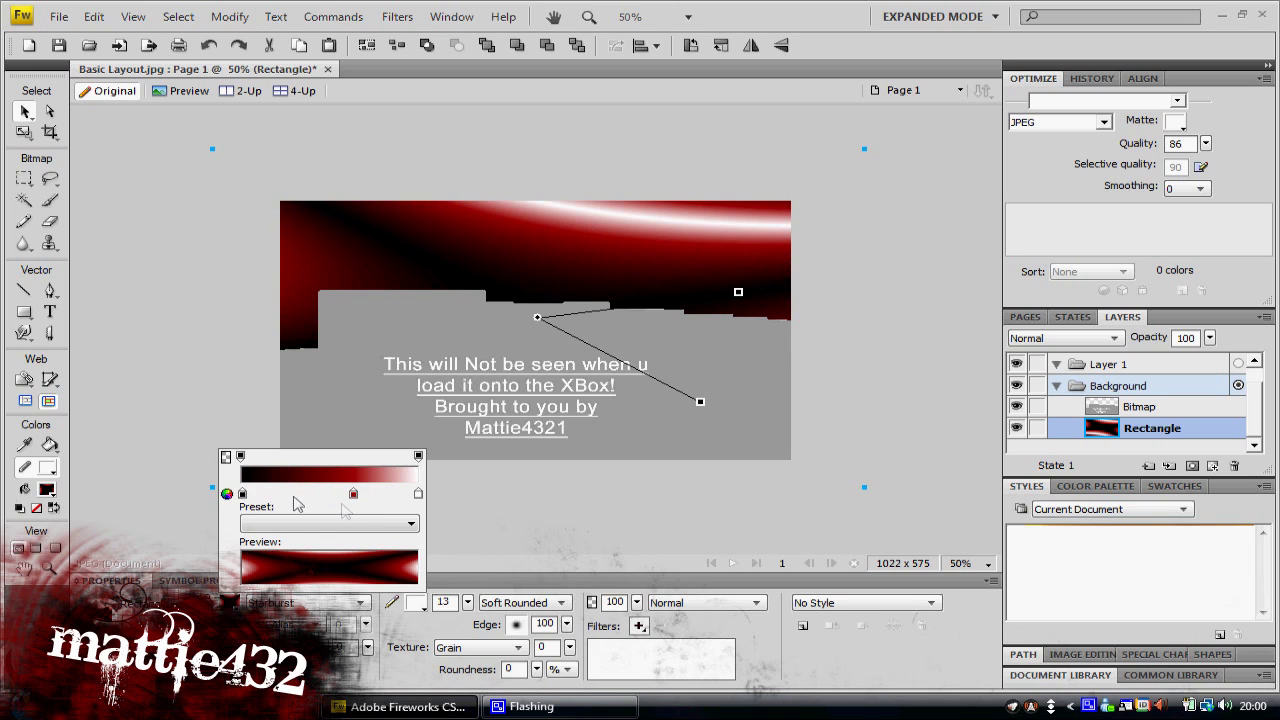
{"action": "left_click_drag", "start_coordinate": [353, 494], "coordinate": [332, 494]}
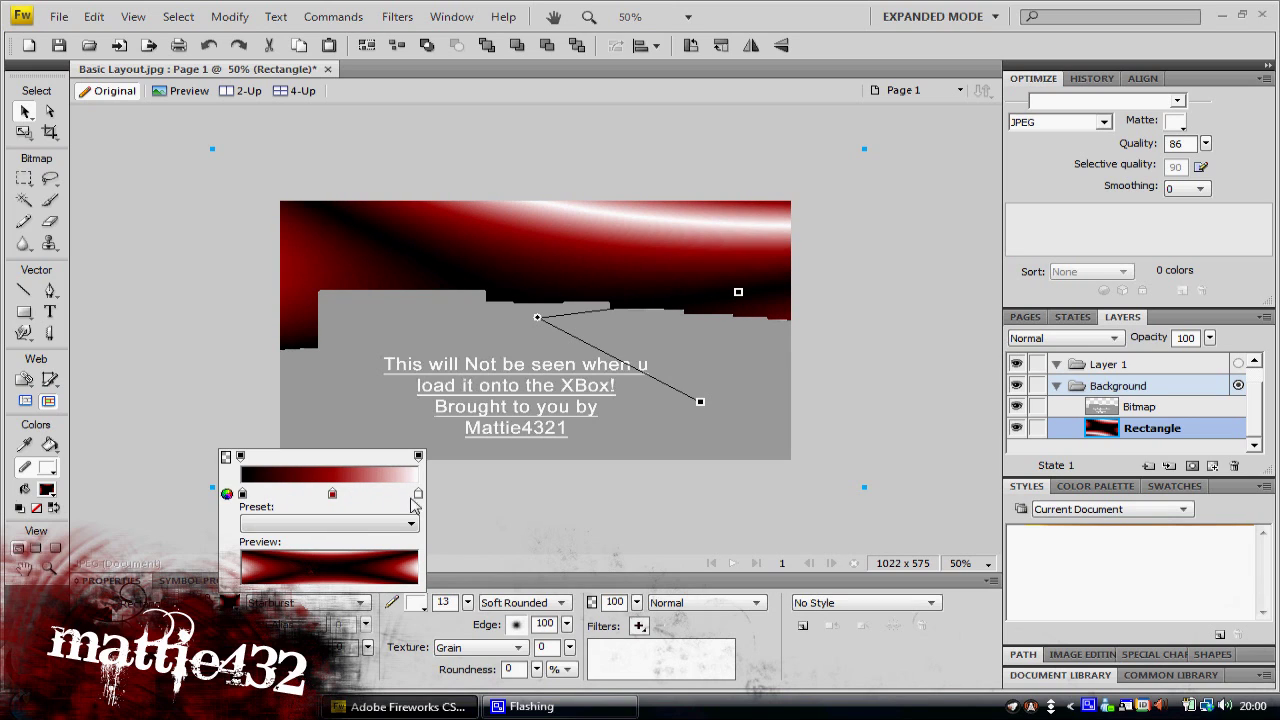
Step: Try an opacity of 37 for the white end of the gradient, and restore it to 100
{"action": "left_click", "coordinate": [419, 456]}
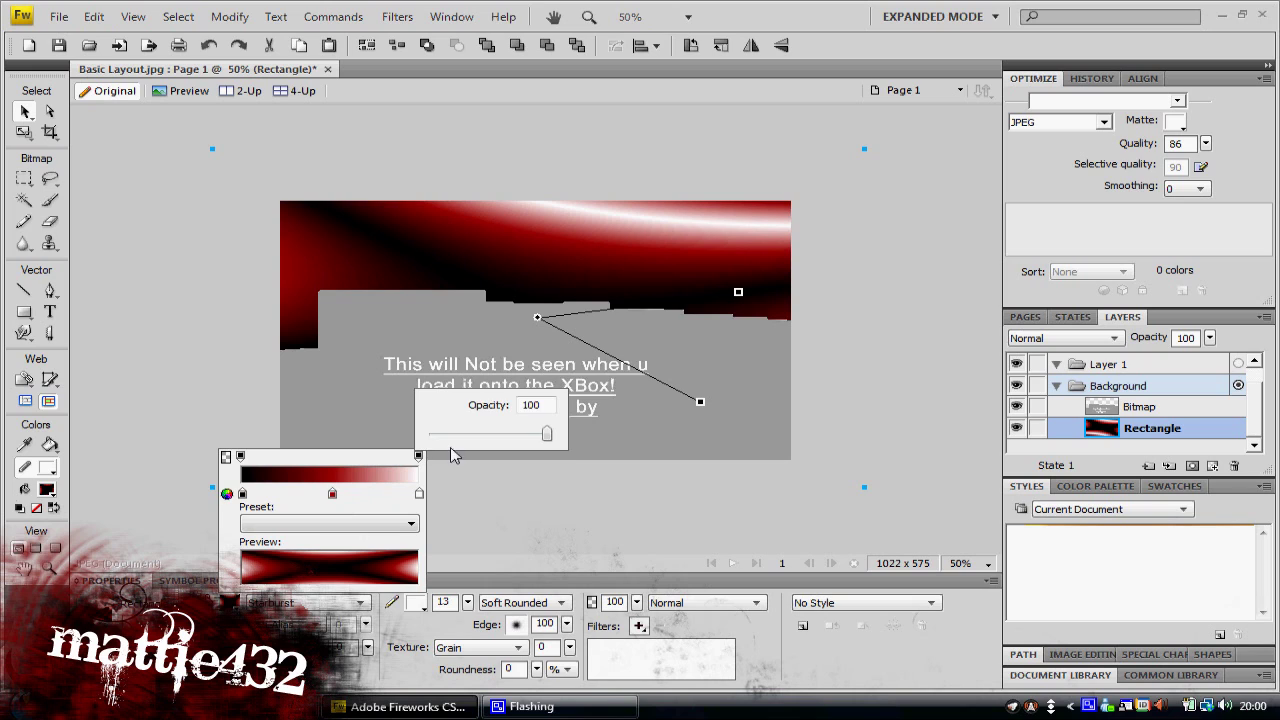
{"action": "left_click_drag", "start_coordinate": [548, 437], "coordinate": [474, 437]}
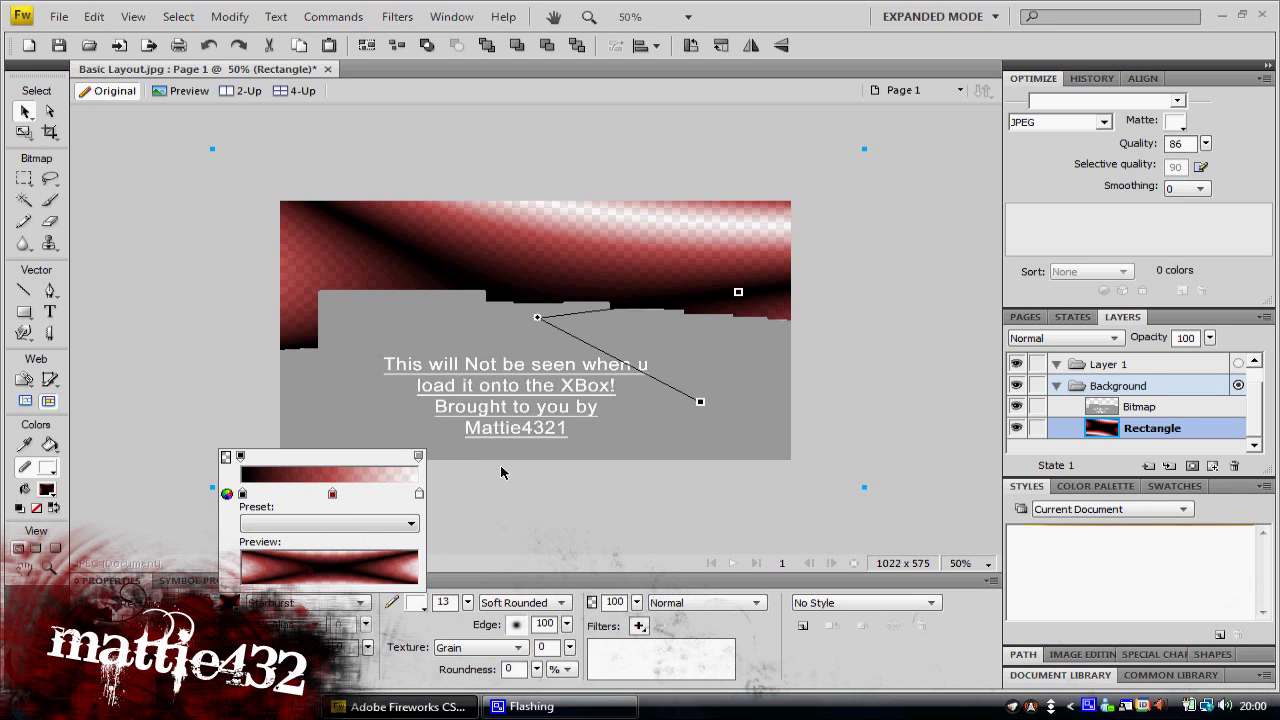
{"action": "left_click", "coordinate": [421, 460]}
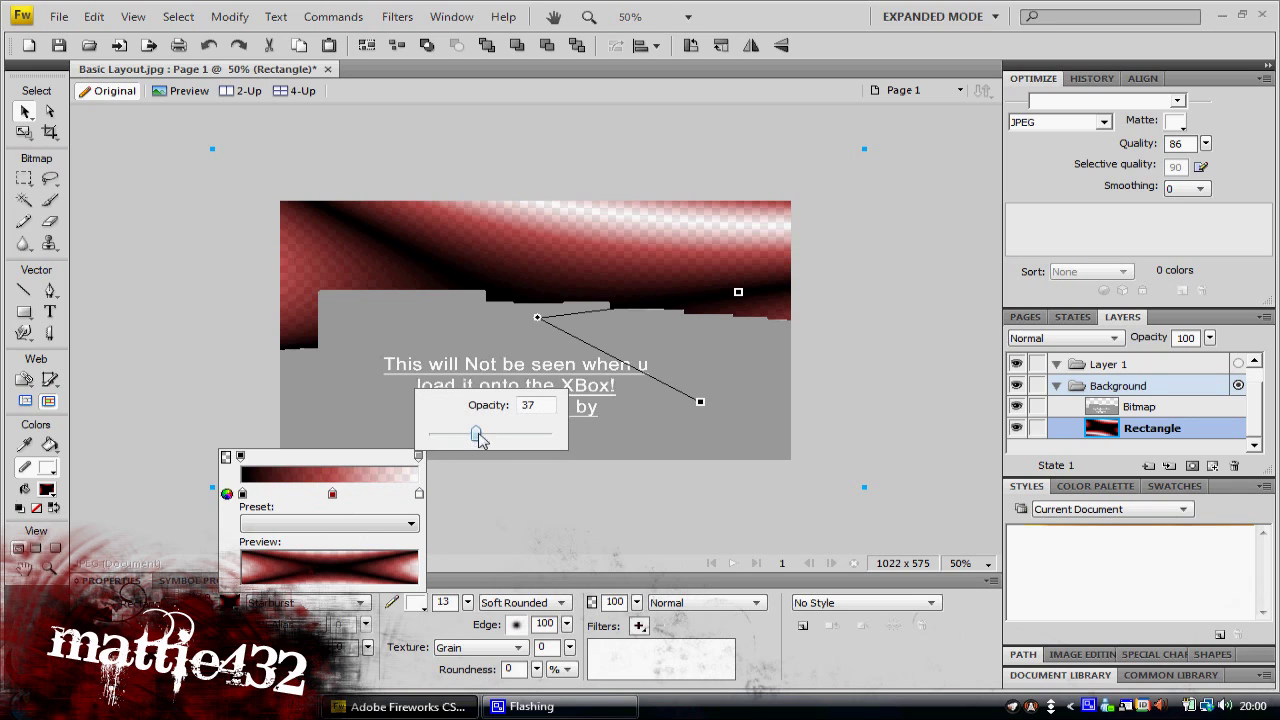
{"action": "left_click_drag", "start_coordinate": [478, 437], "coordinate": [548, 437]}
{"action": "left_click", "coordinate": [583, 524]}
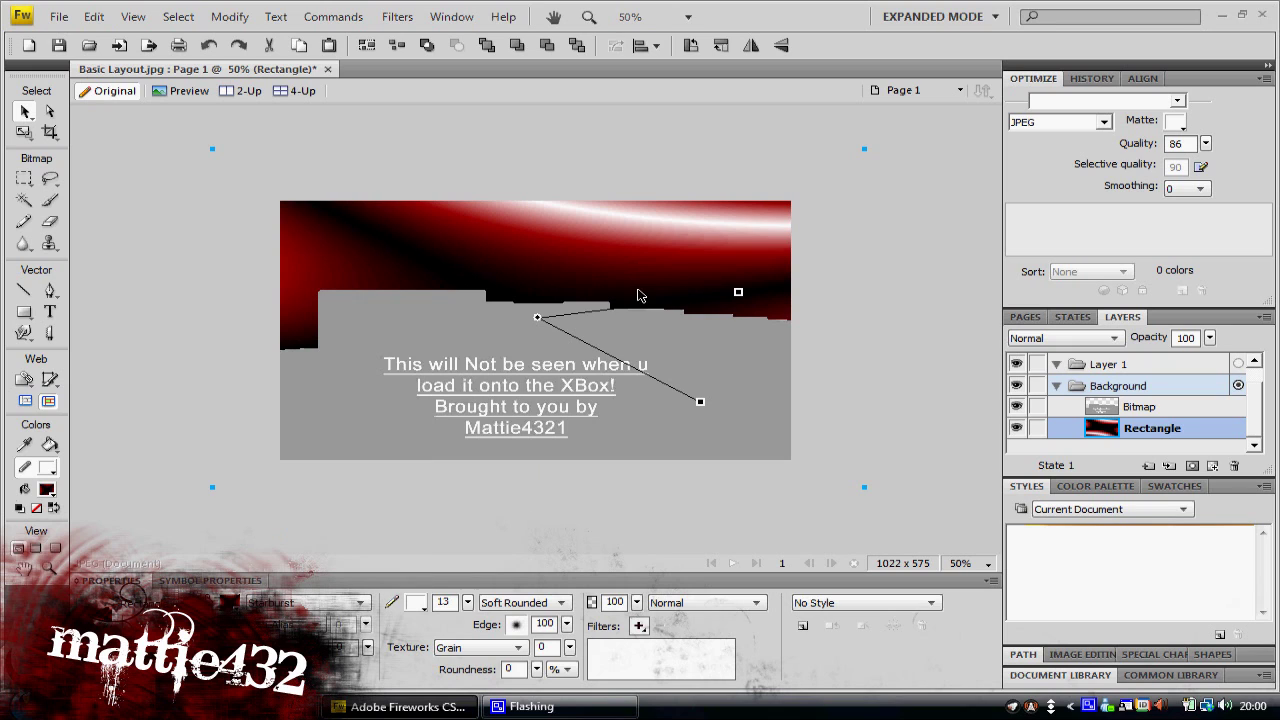
Step: Add a white size 52 text object with the creator's username over the lower part of the red banner's right side
{"action": "left_click", "coordinate": [832, 251]}
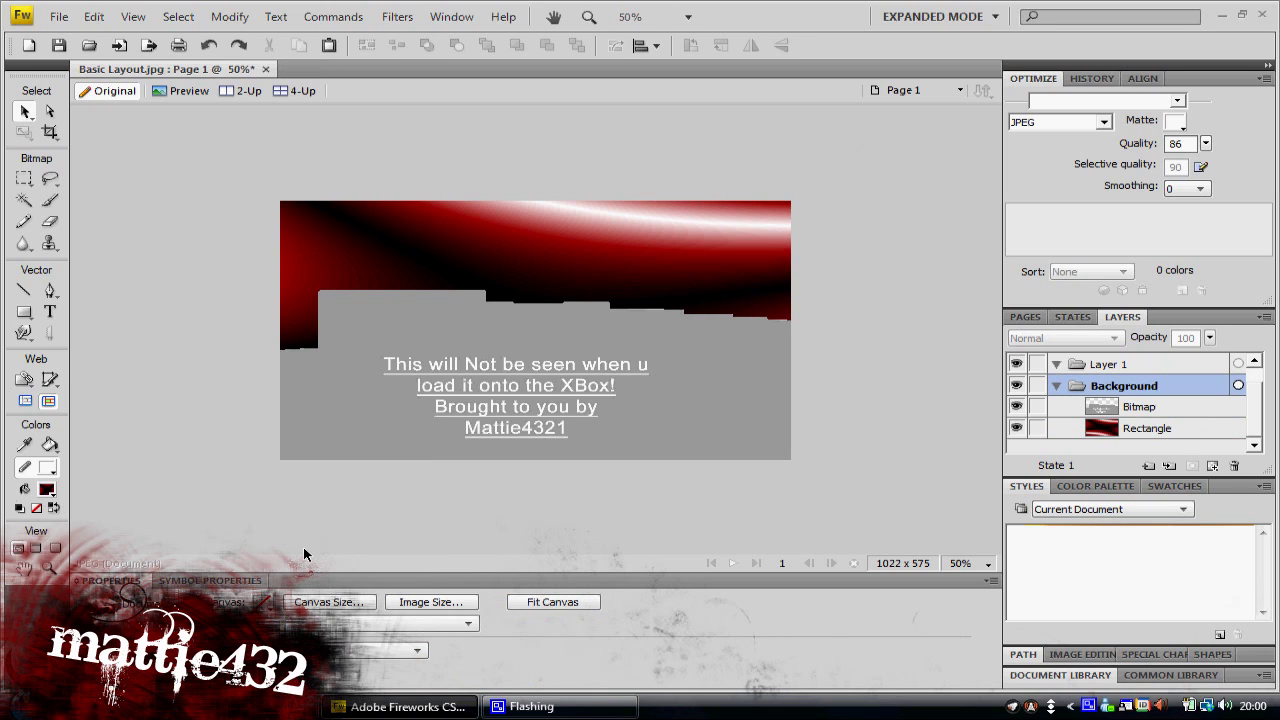
{"action": "left_click", "coordinate": [48, 293]}
{"action": "left_click", "coordinate": [52, 314]}
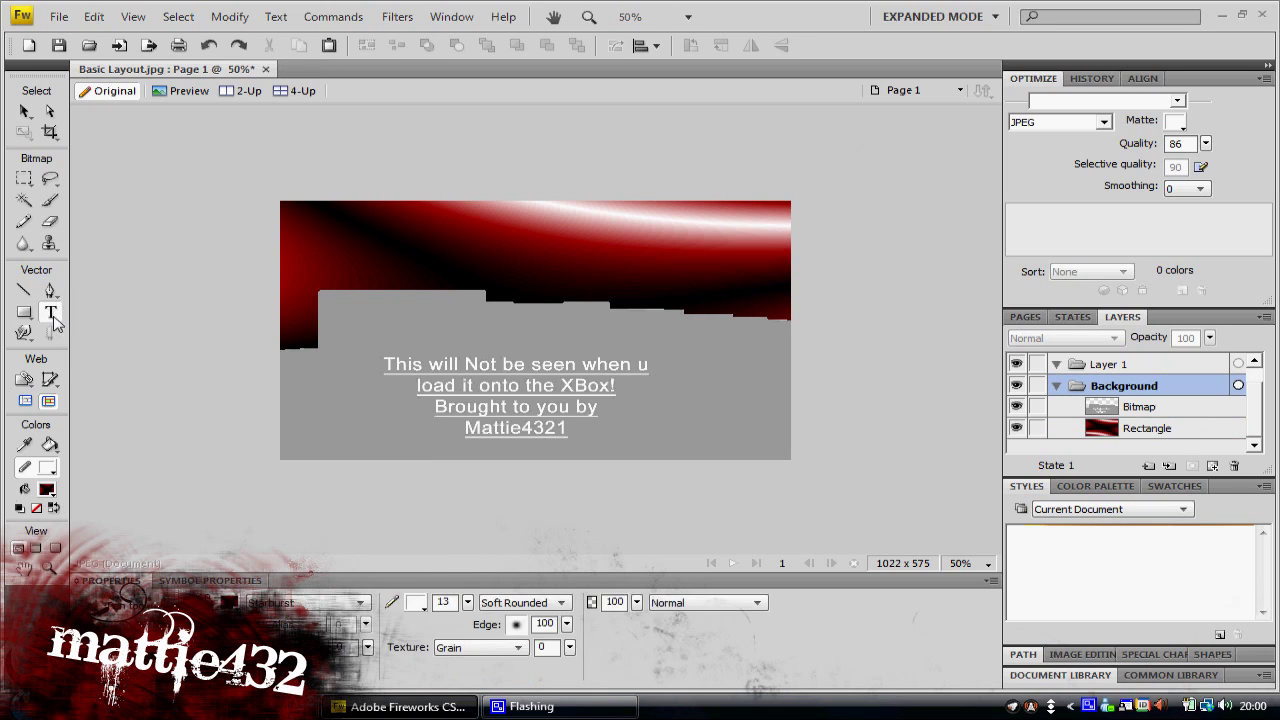
{"action": "left_click", "coordinate": [688, 262]}
{"action": "type", "text": "Ma"}
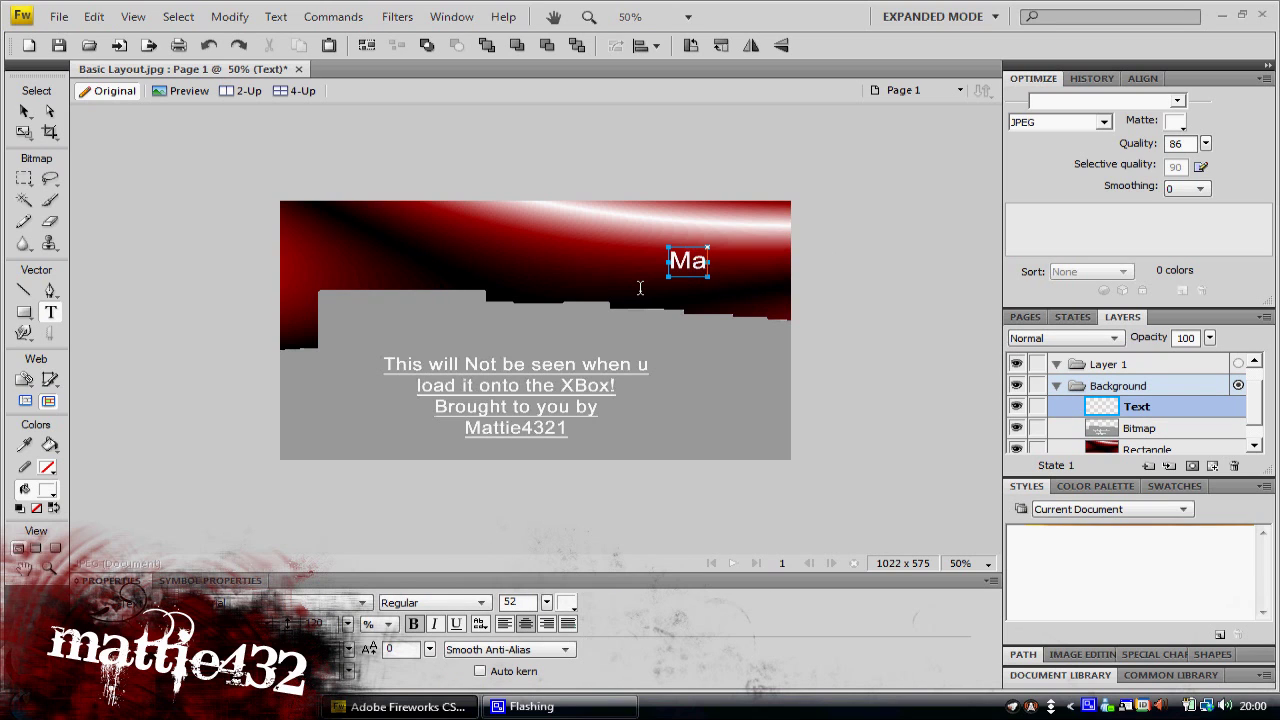
{"action": "type", "text": "ttie4321"}
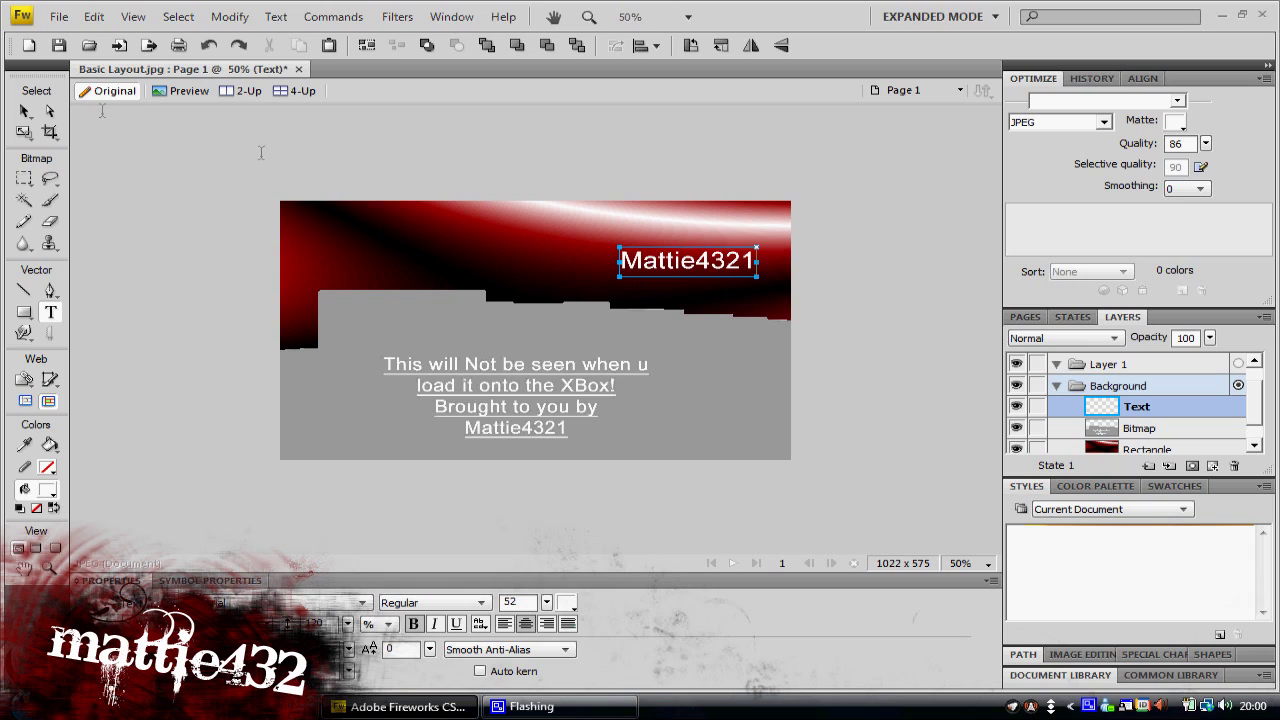
{"action": "left_click", "coordinate": [24, 111]}
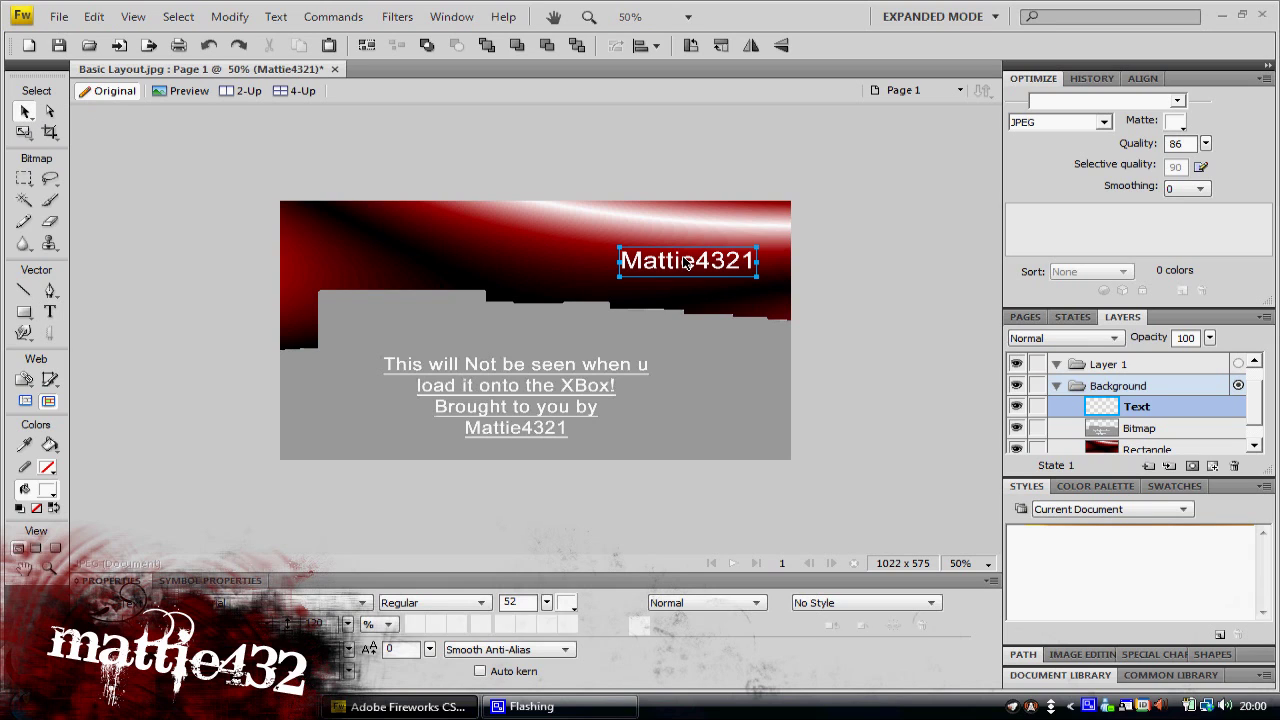
Step: Lock the grey template bitmap and the gradient rectangle, leaving the username text selected and unlocked
{"action": "key", "text": "t"}
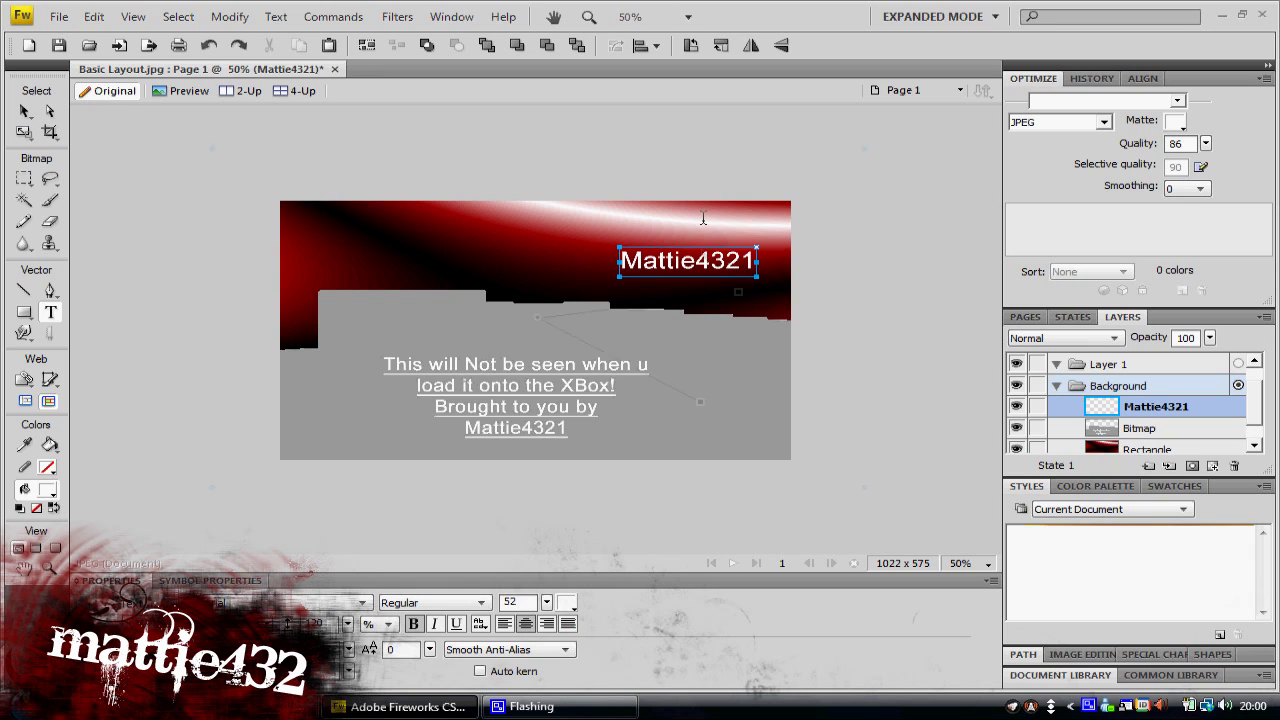
{"action": "left_click", "coordinate": [703, 218]}
{"action": "left_click", "coordinate": [688, 270]}
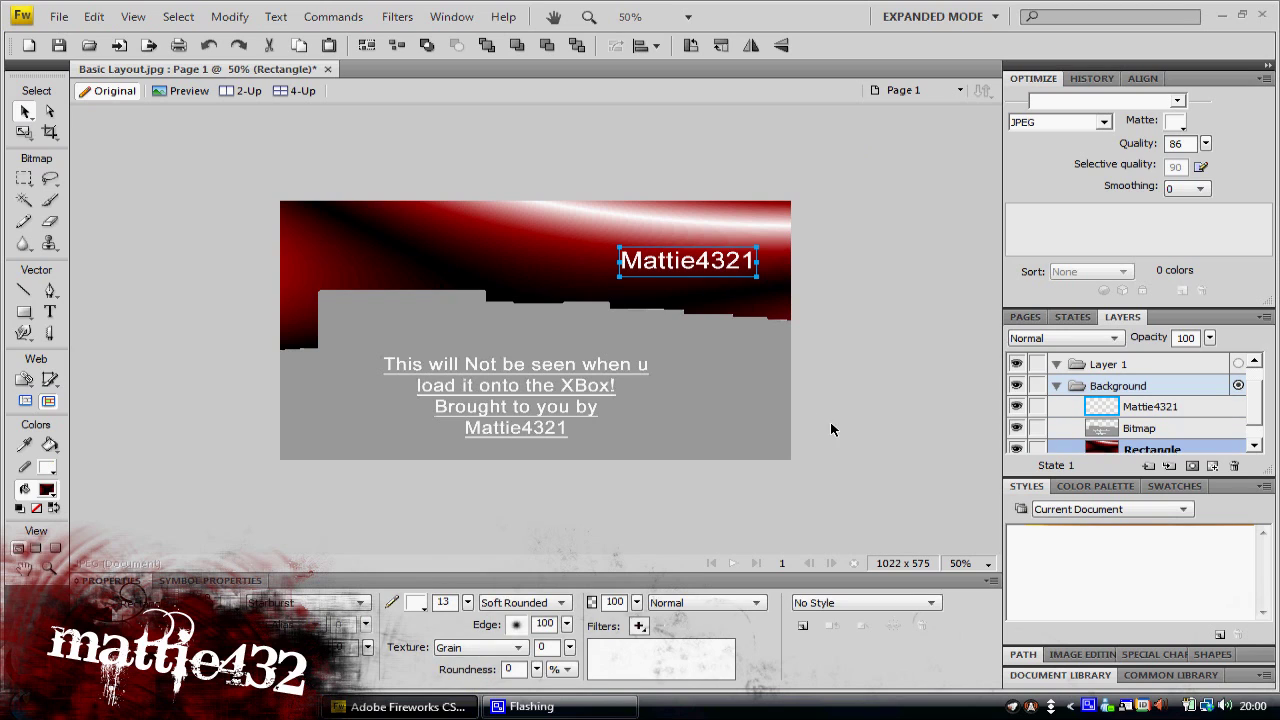
{"action": "left_click", "coordinate": [1037, 429]}
{"action": "left_click", "coordinate": [1037, 449]}
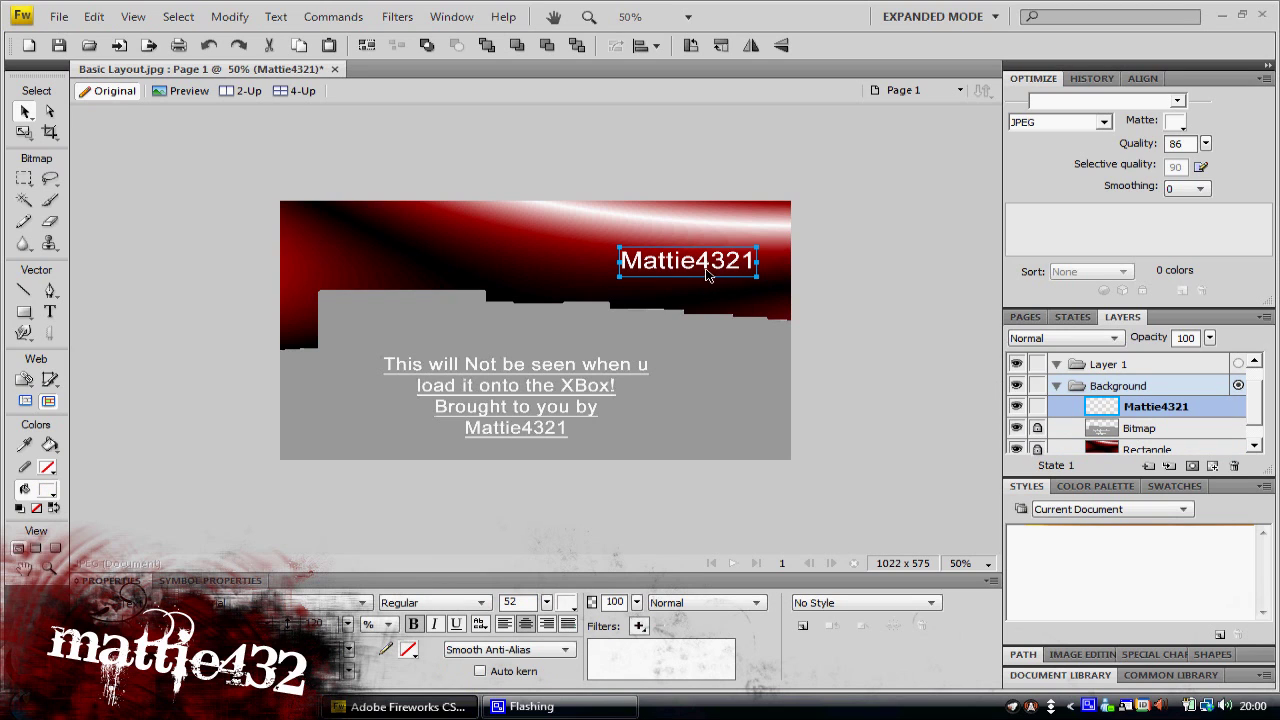
Step: Apply a Drop Shadow with an adjusted distance to the username text and move the text up onto the white streak
{"action": "left_click", "coordinate": [639, 626]}
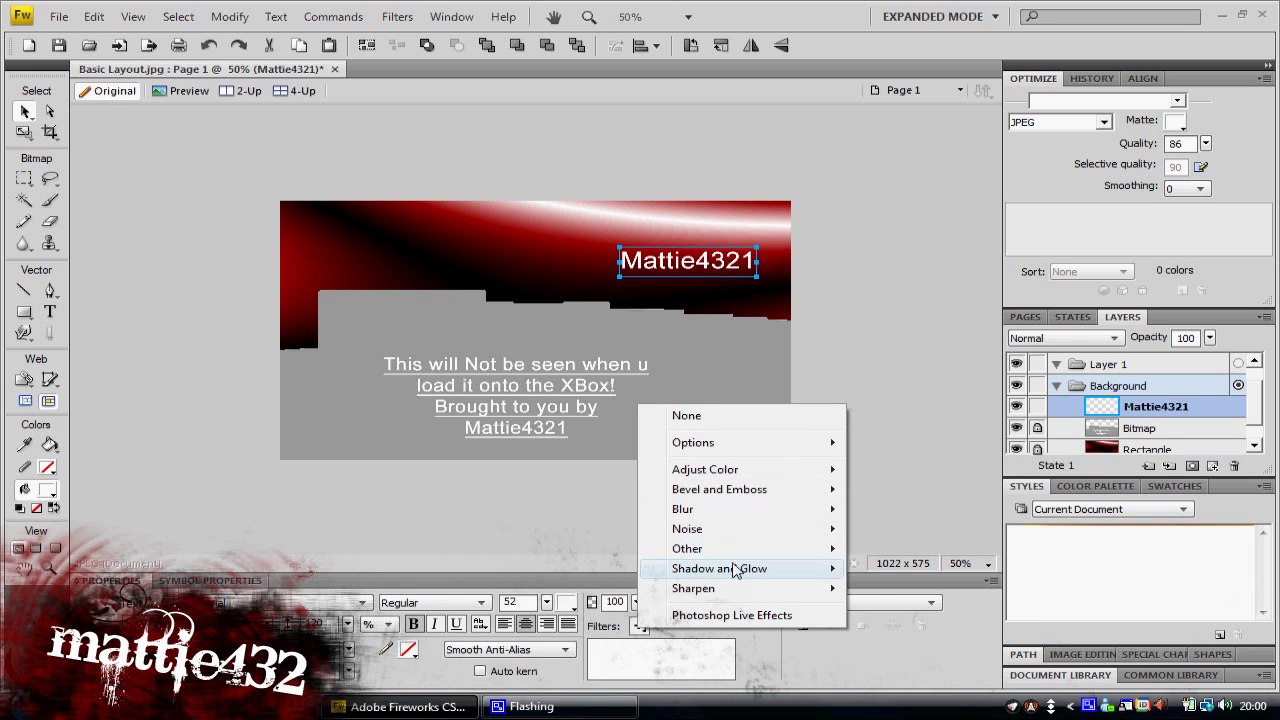
{"action": "mouse_move", "coordinate": [735, 575]}
{"action": "left_click", "coordinate": [895, 568]}
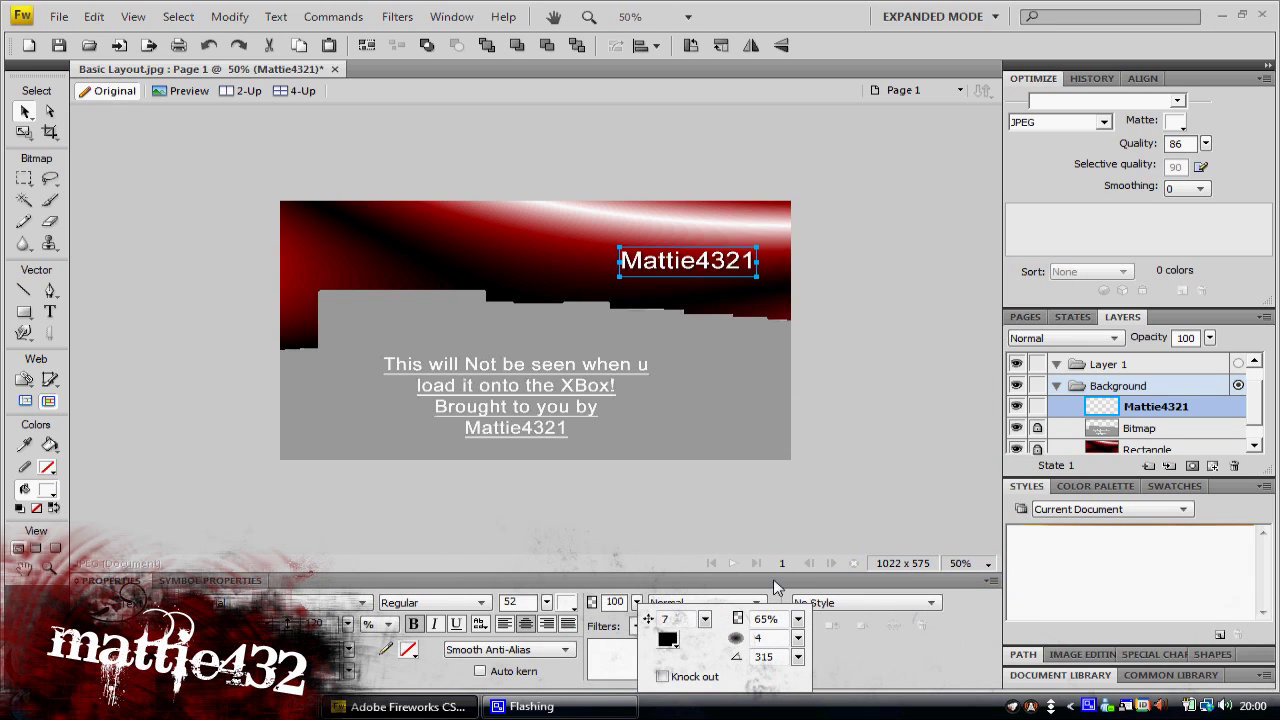
{"action": "left_click_drag", "start_coordinate": [707, 621], "coordinate": [708, 614]}
{"action": "left_click", "coordinate": [837, 475]}
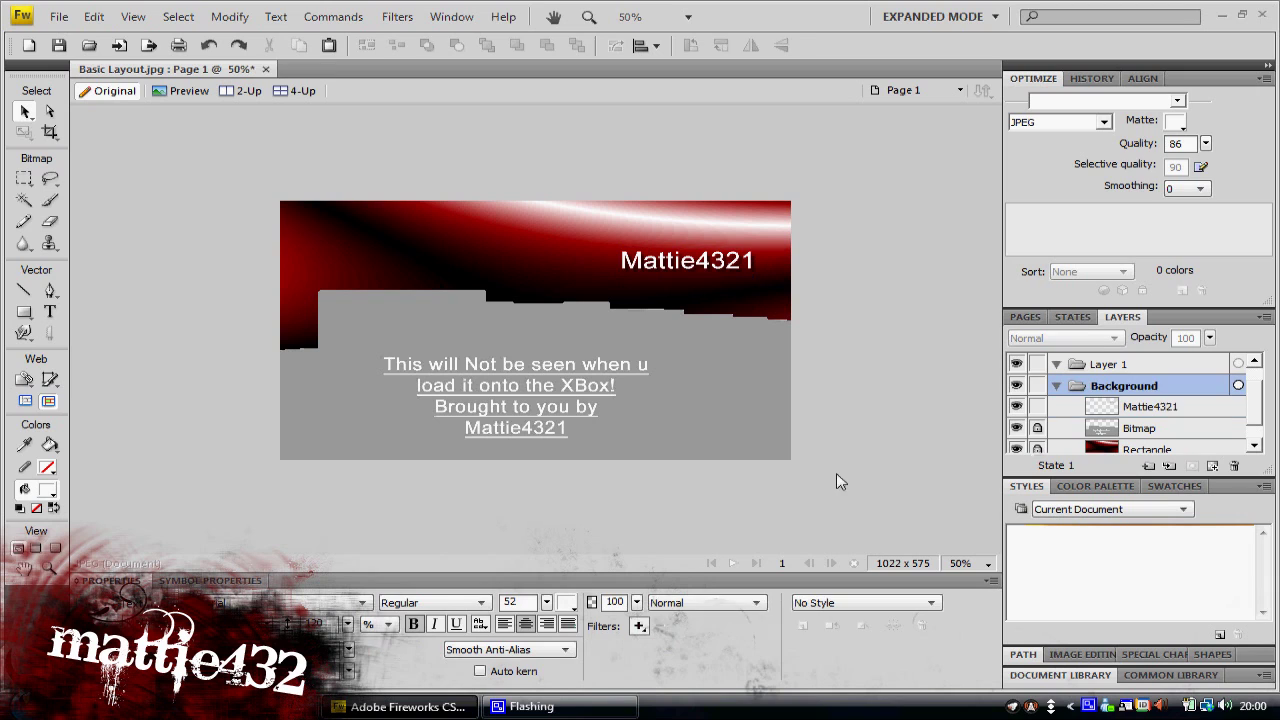
{"action": "left_click_drag", "start_coordinate": [673, 273], "coordinate": [708, 236]}
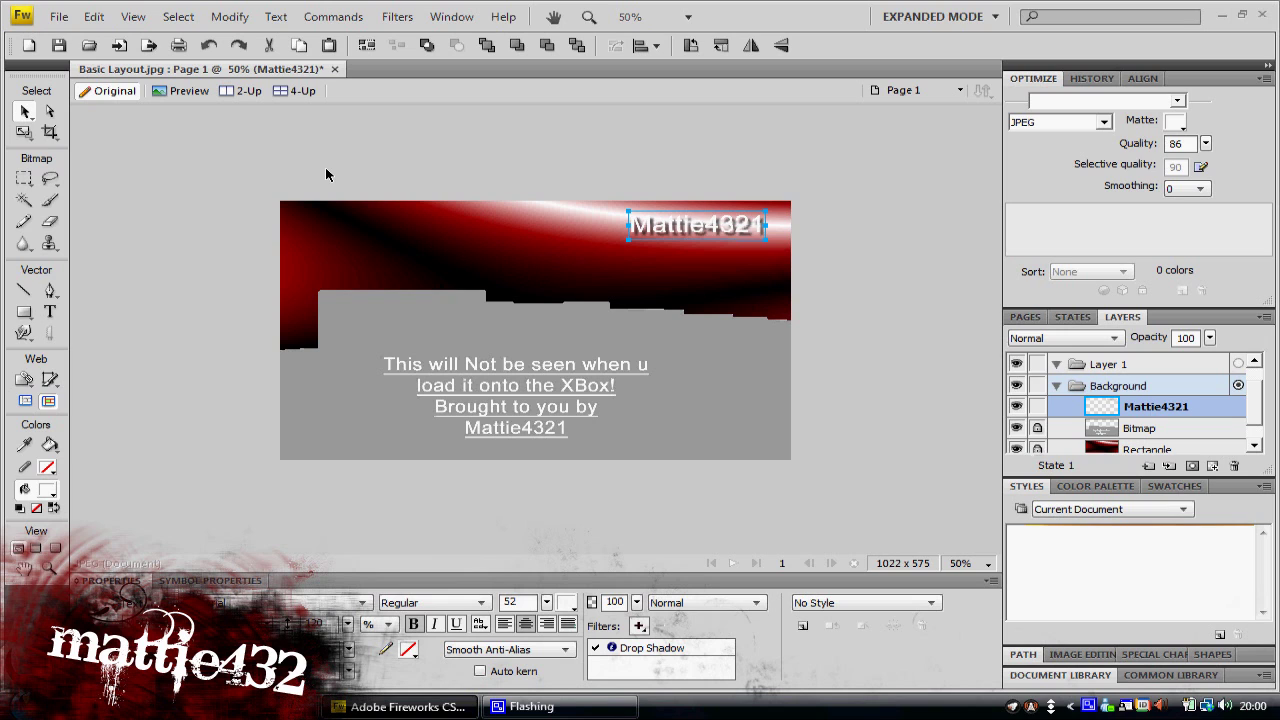
Step: Import the green Modern Warfare 2 logo from the cod folder and place it across the left part of the red banner
{"action": "left_click", "coordinate": [59, 17]}
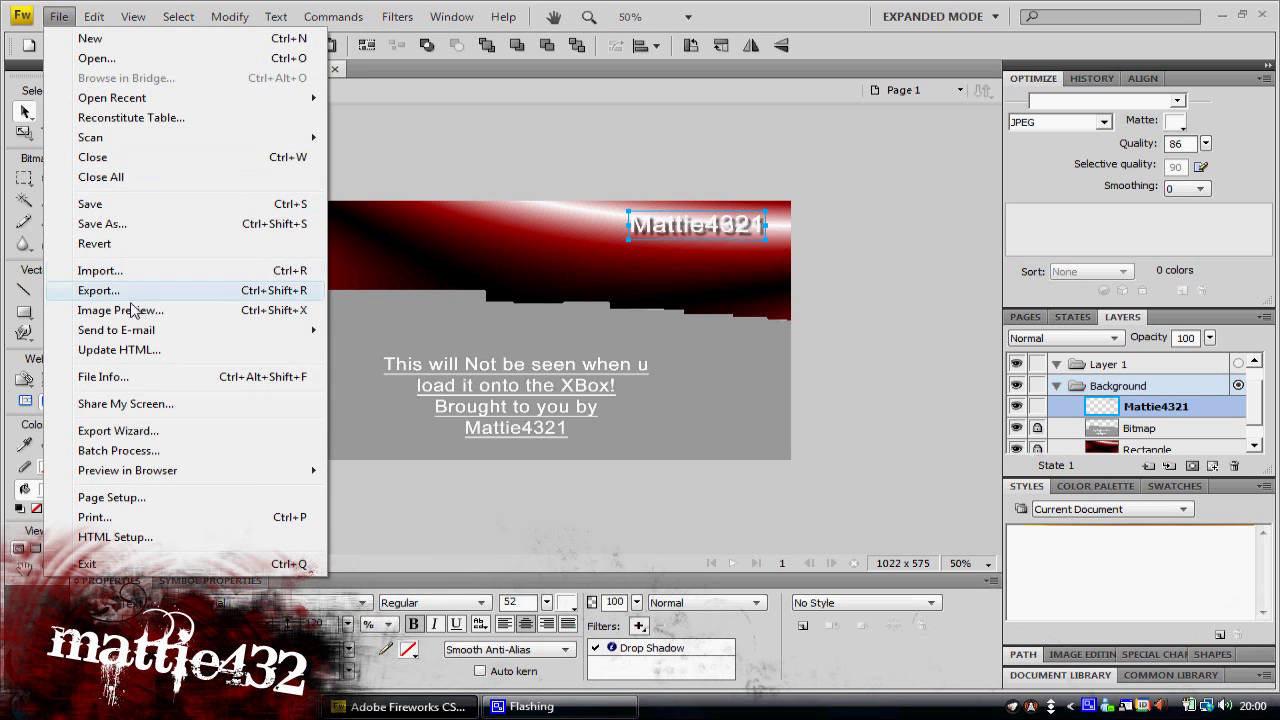
{"action": "left_click", "coordinate": [291, 388]}
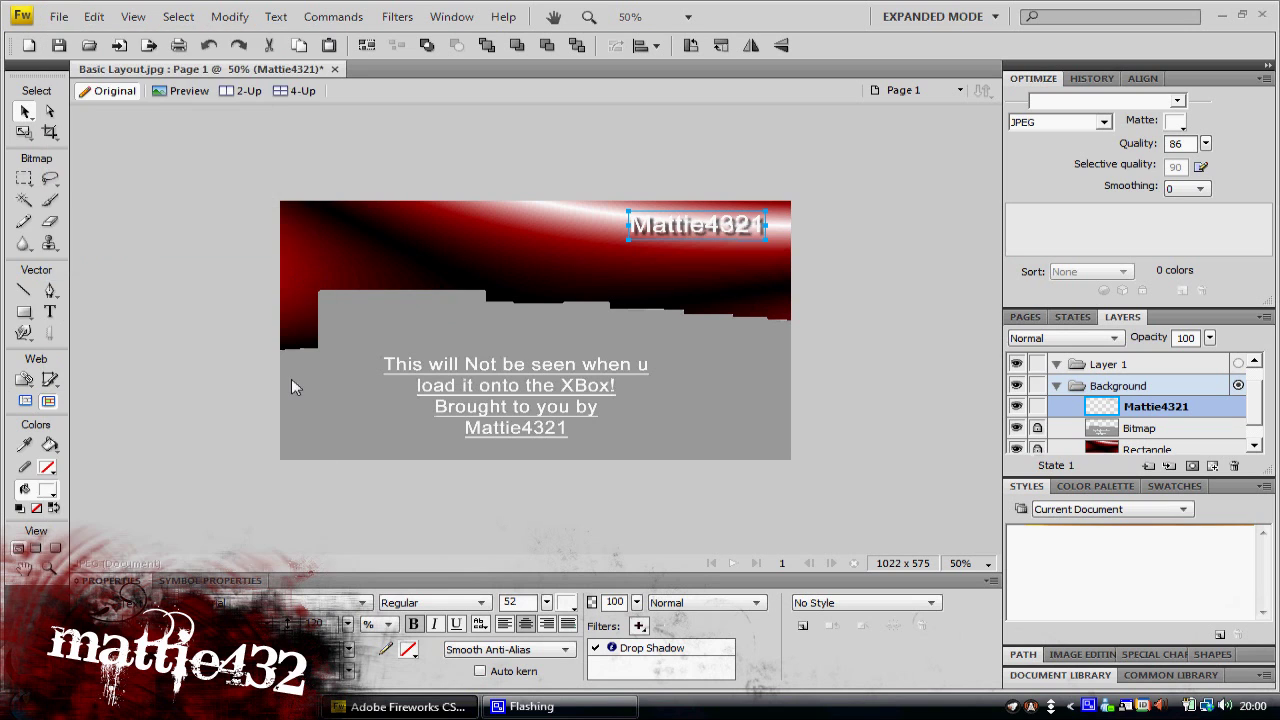
{"action": "key", "text": "ctrl+r"}
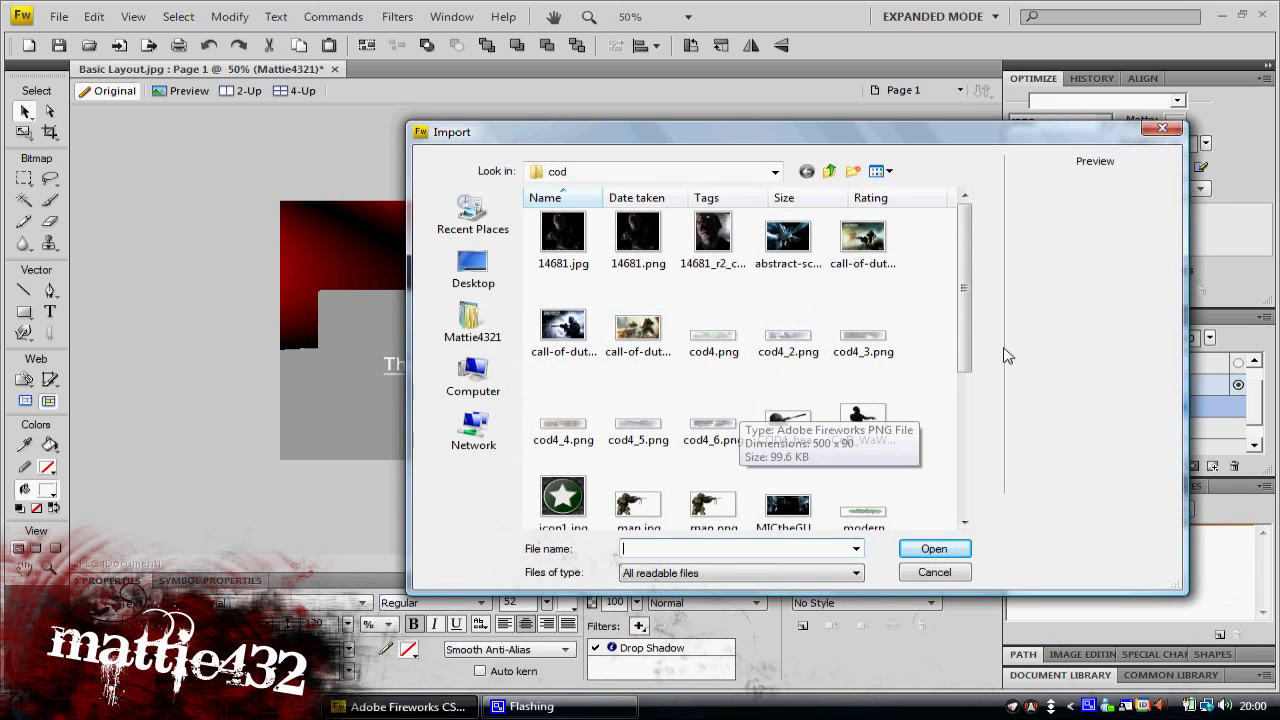
{"action": "scroll", "coordinate": [971, 286], "scroll_direction": "down", "scroll_amount": 3}
{"action": "double_click", "coordinate": [798, 392]}
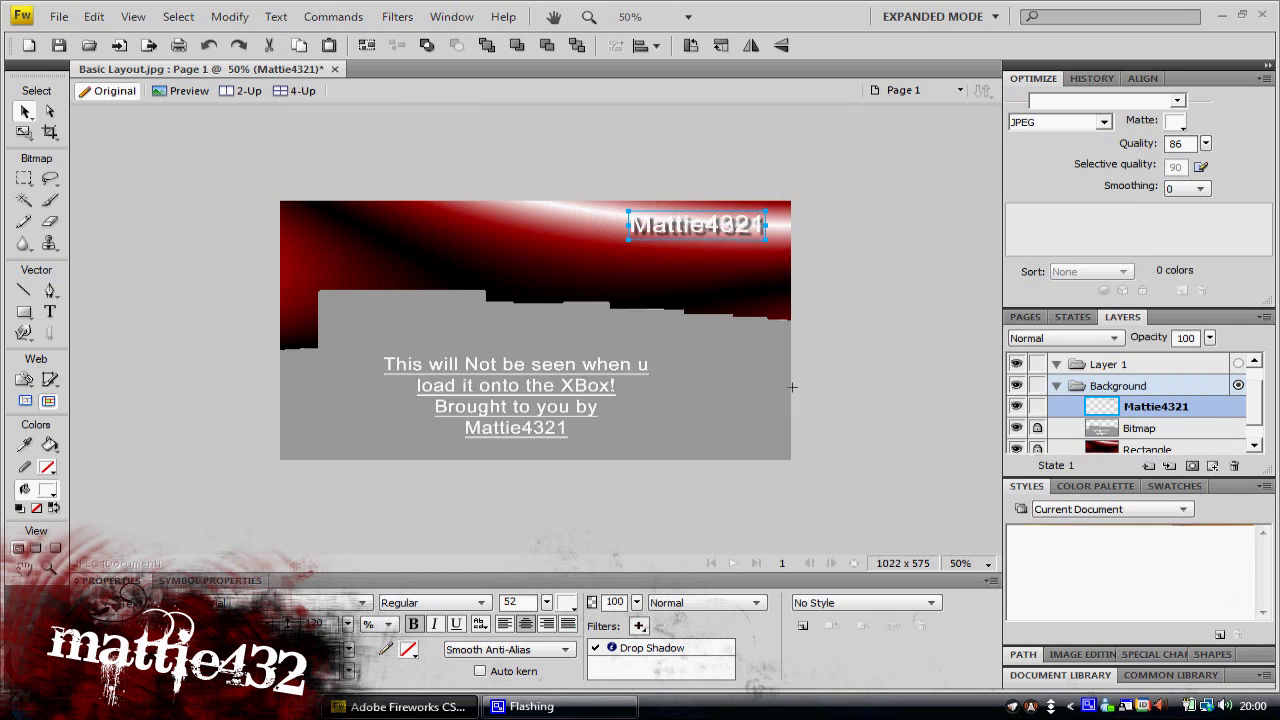
{"action": "left_click", "coordinate": [339, 231]}
{"action": "left_click_drag", "start_coordinate": [472, 258], "coordinate": [410, 243]}
Step: Apply a Drop Shadow to the logo with distance 7, opacity 65%, softness 4 and angle 315
{"action": "left_click", "coordinate": [639, 626]}
{"action": "mouse_move", "coordinate": [748, 561]}
{"action": "left_click", "coordinate": [912, 561]}
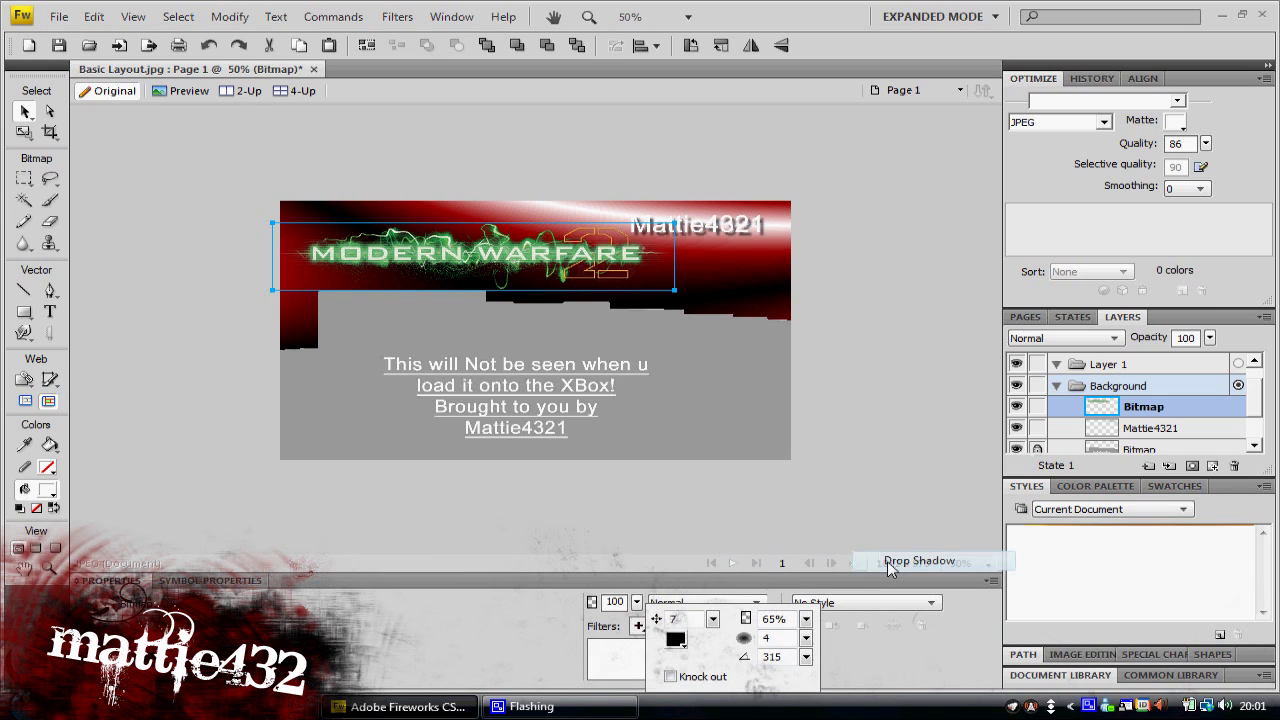
{"action": "left_click", "coordinate": [502, 188]}
Step: Save the finished design as a JPEG named Test 34 in the XBox Background folder
{"action": "left_click", "coordinate": [57, 17]}
{"action": "left_click", "coordinate": [143, 230]}
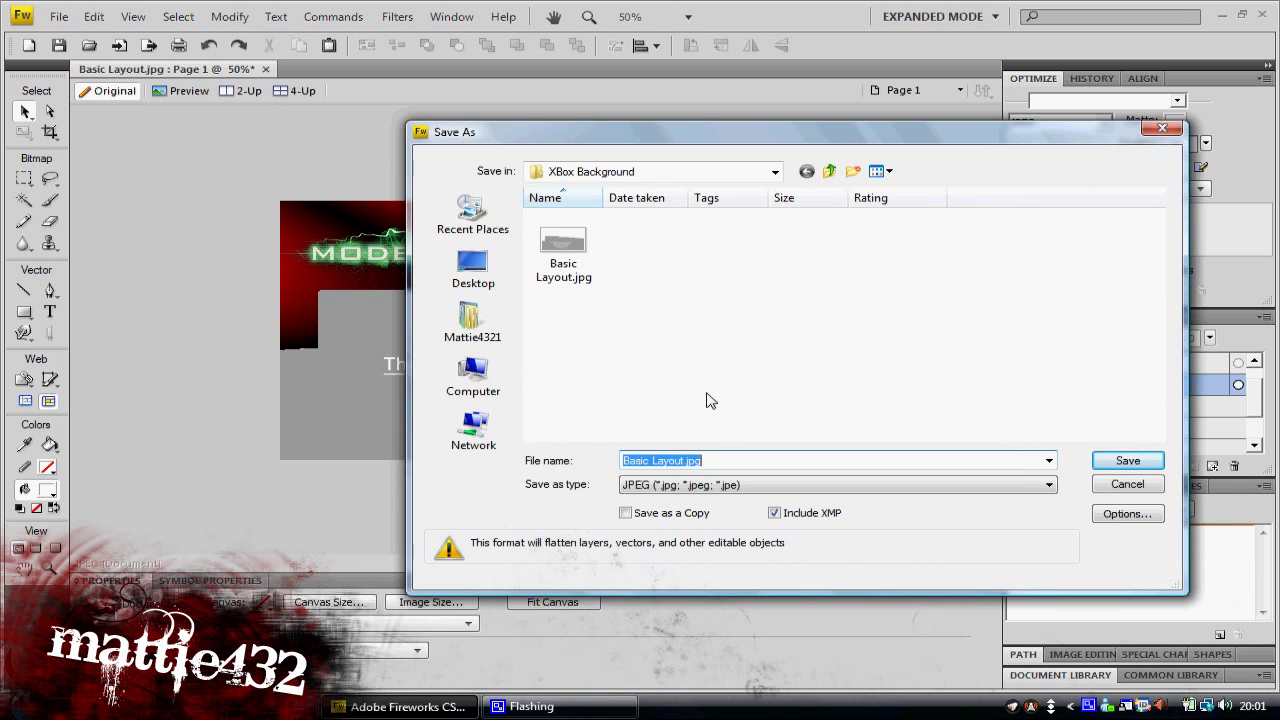
{"action": "type", "text": "Test 34"}
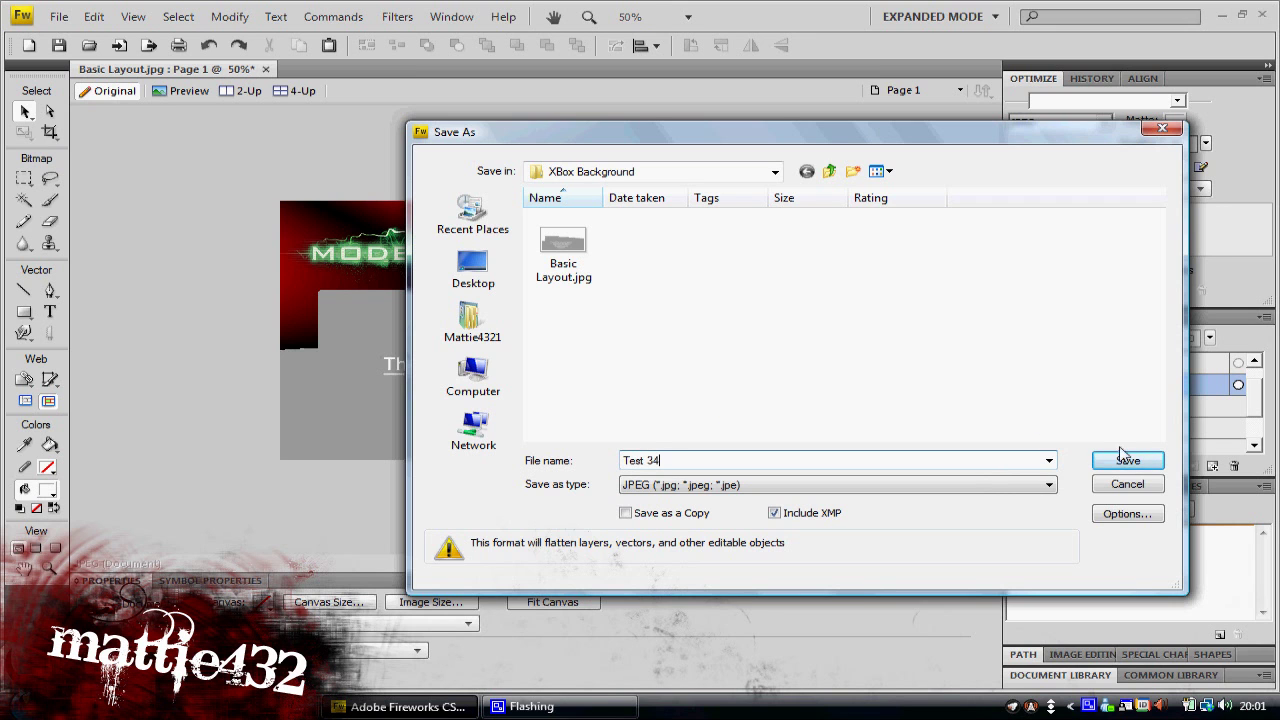
{"action": "left_click", "coordinate": [1126, 460]}
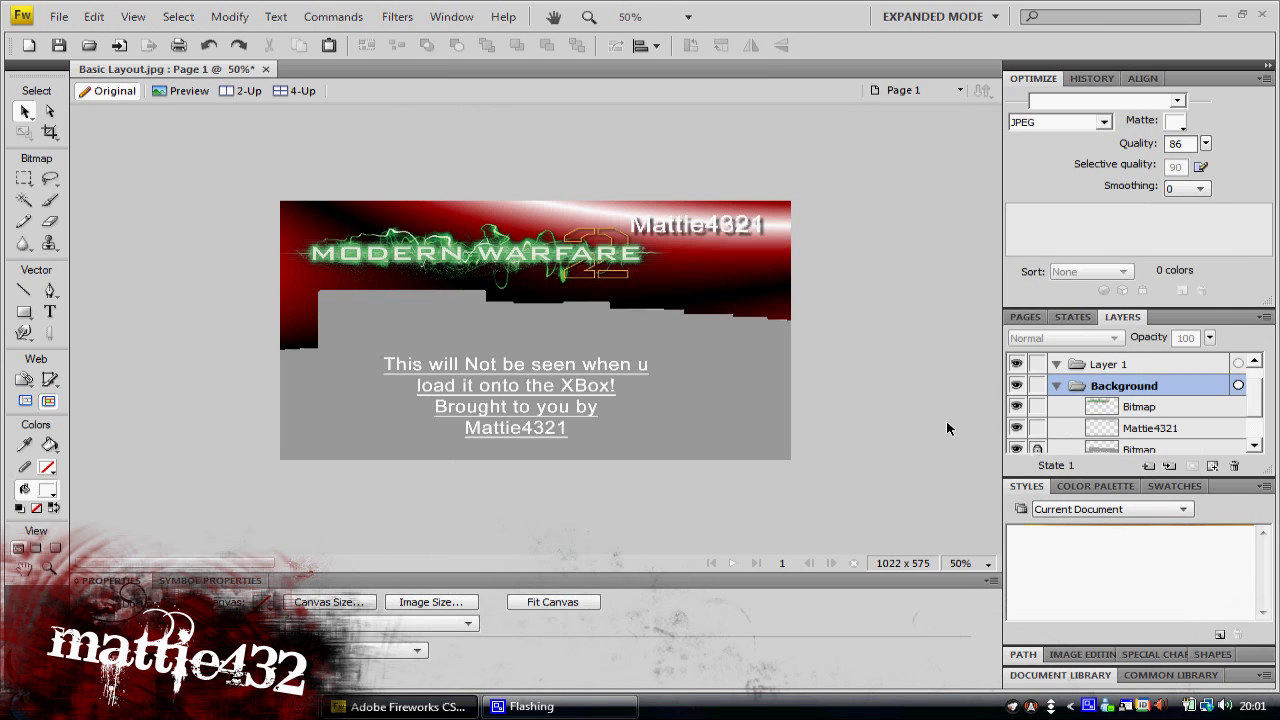
{"action": "left_click", "coordinate": [405, 706]}
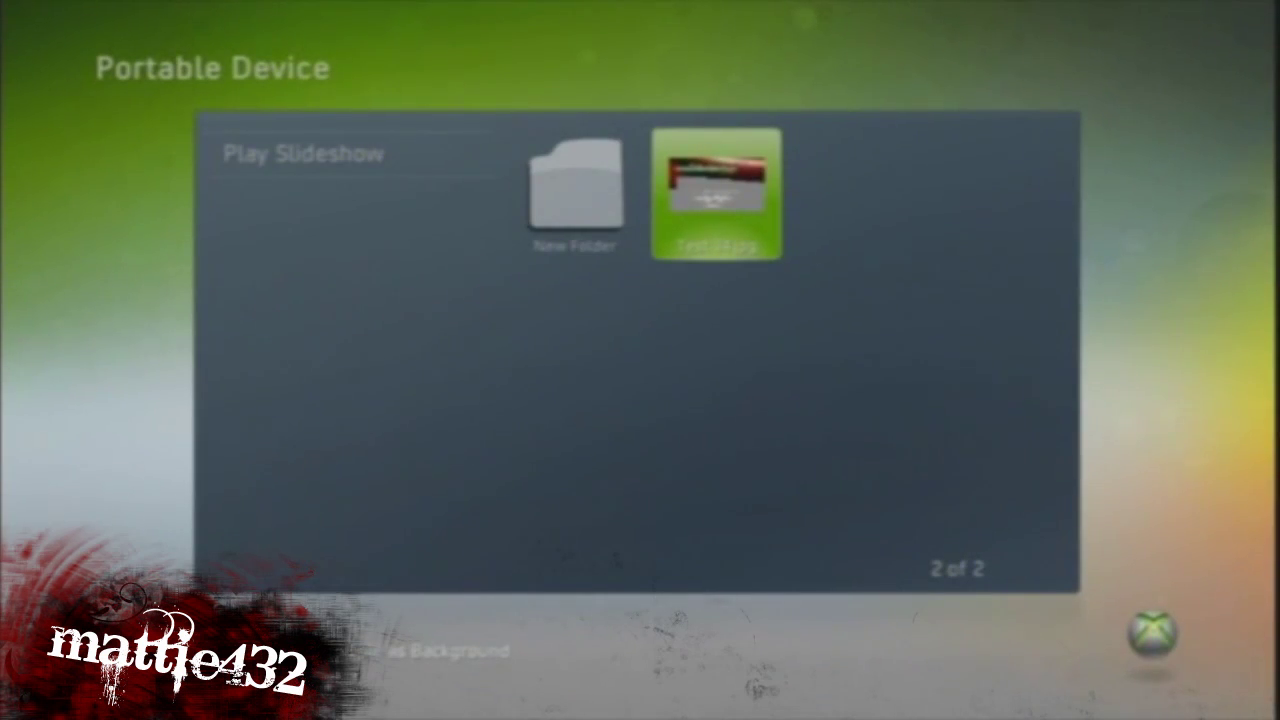
Step: On the Xbox dashboard, set the banner image from the portable device as the background and confirm the choice
{"action": "key", "text": "x"}
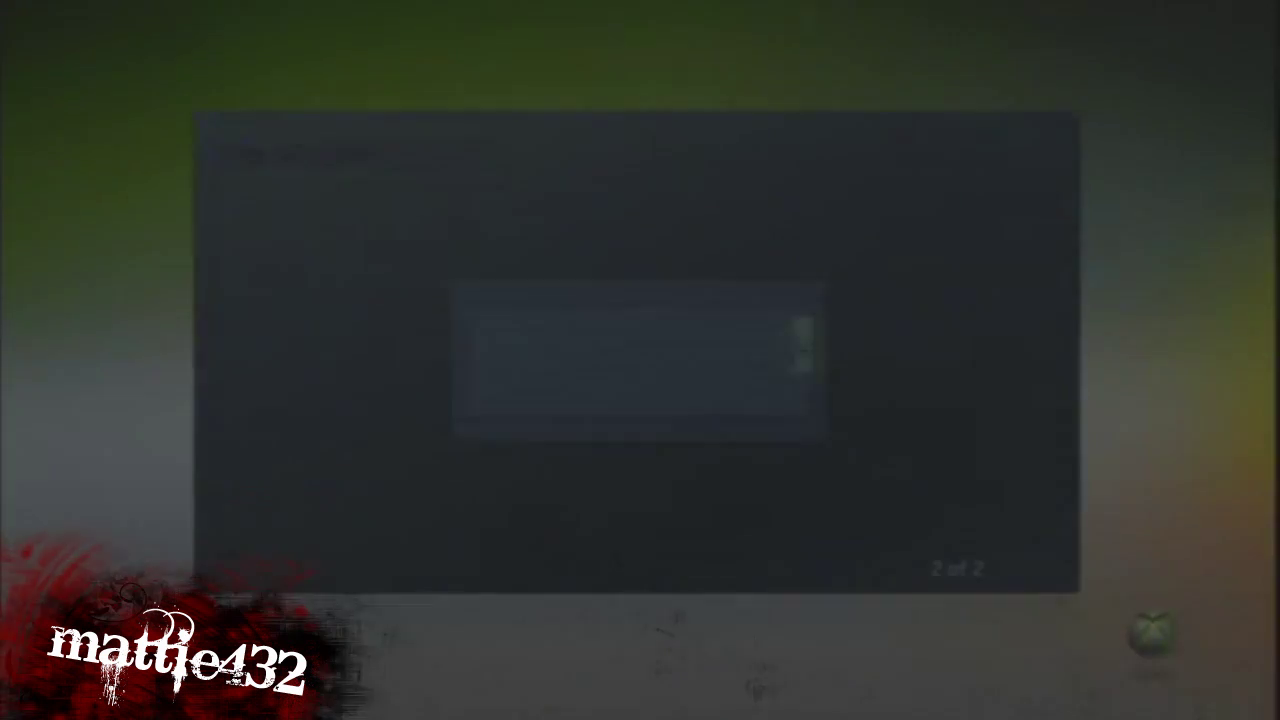
{"action": "key", "text": "Up"}
{"action": "key", "text": "Return"}
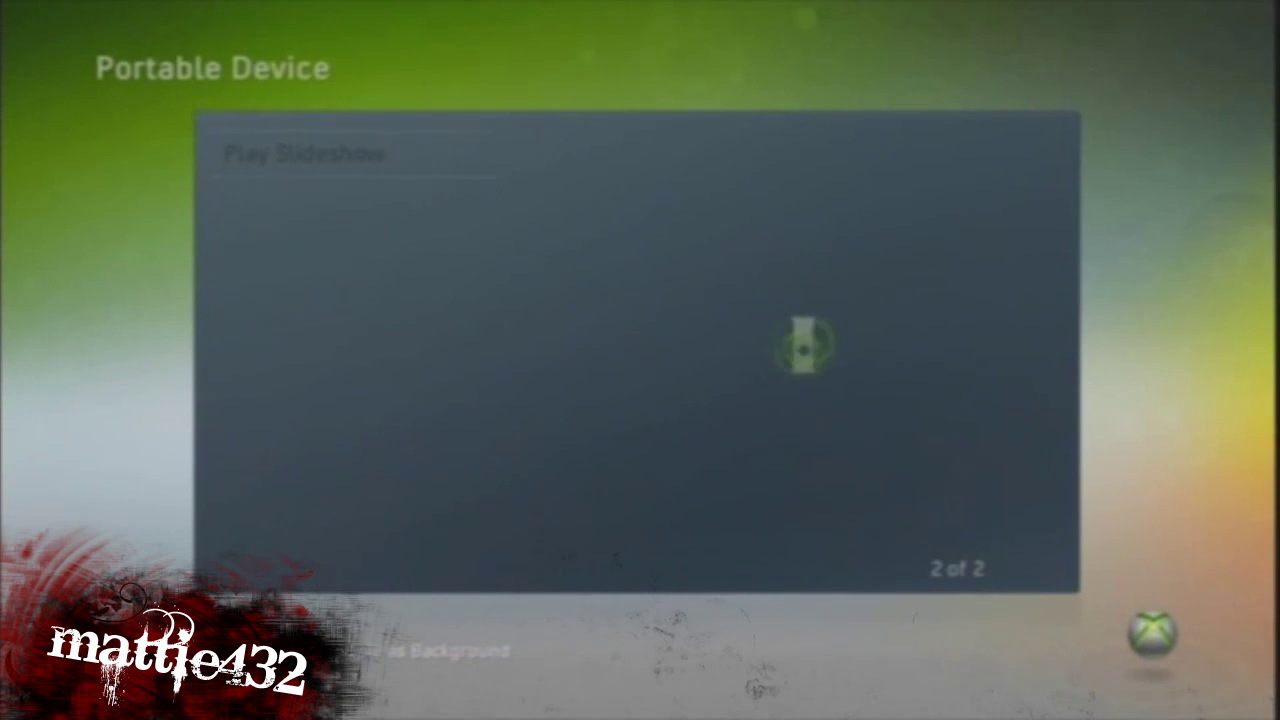